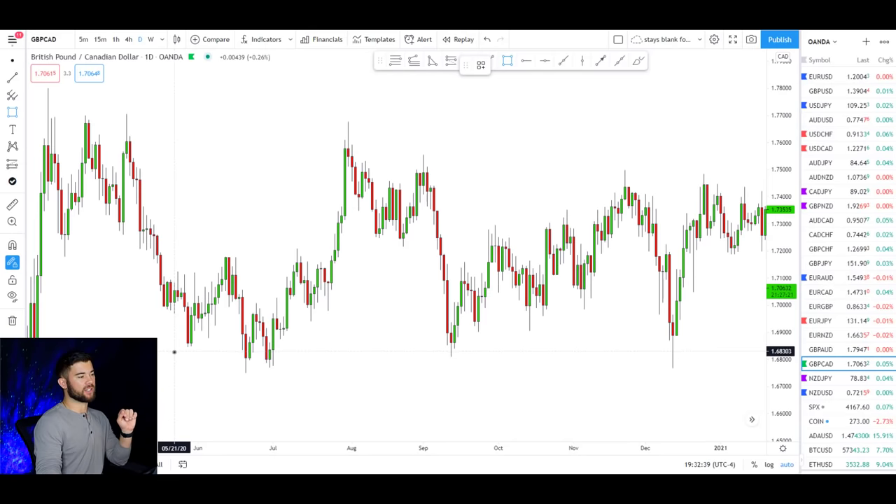
- Draw a rectangle support zone under the June–September lows, from about 1.678 to 1.685 and 05/20/20 to 11/23/20
mouse_move(170, 346)
left_mouse_down()
mouse_move(406, 379)
mouse_move(625, 364)
left_mouse_up()
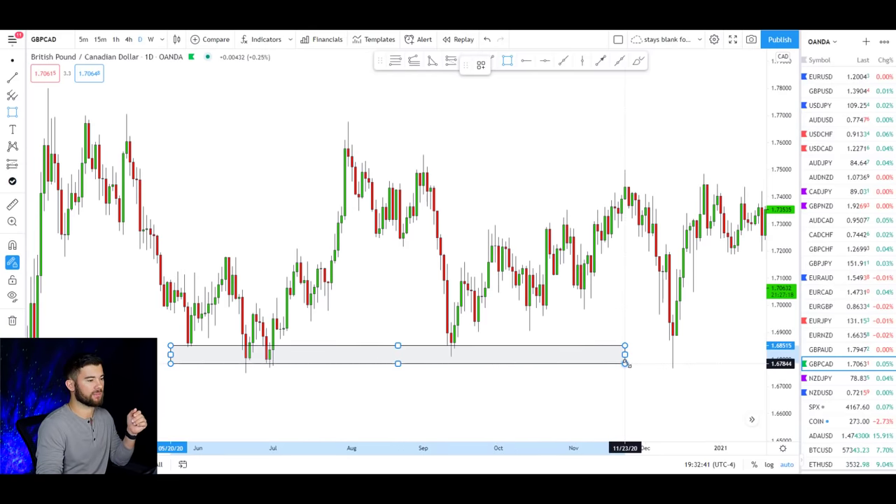
left_click(549, 393)
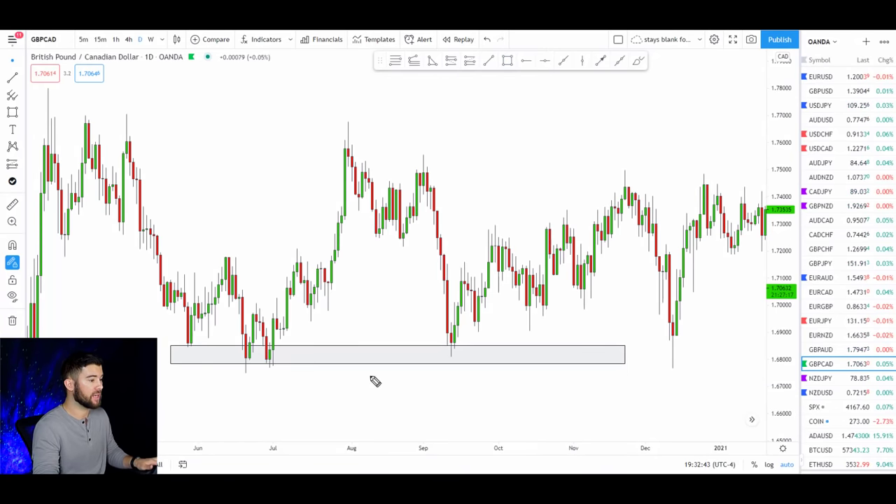
- Sketch a circle around the early-summer lows, a line to the September low and a bounce arrow, and undo these freehand marks
mouse_move(289, 345)
left_mouse_down()
mouse_move(250, 362)
mouse_move(483, 353)
left_mouse_up()
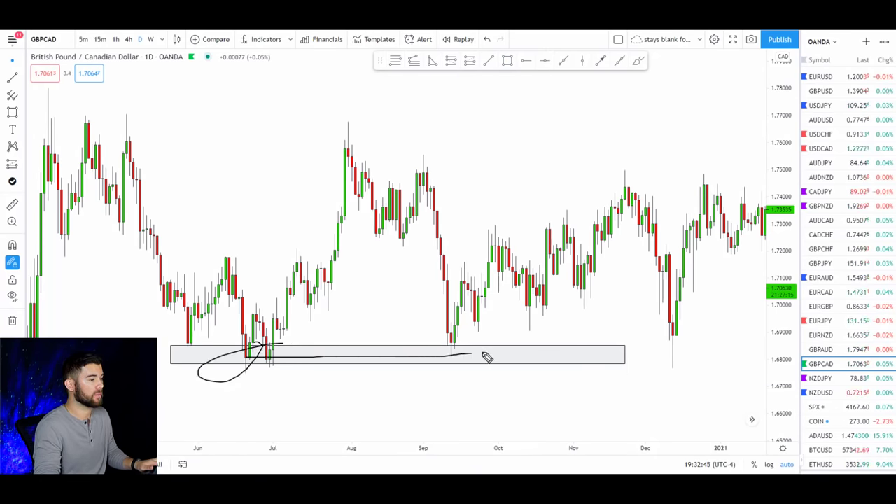
mouse_move(432, 210)
left_mouse_down()
mouse_move(452, 332)
mouse_move(497, 263)
mouse_move(497, 188)
mouse_move(525, 183)
mouse_move(533, 205)
left_mouse_up()
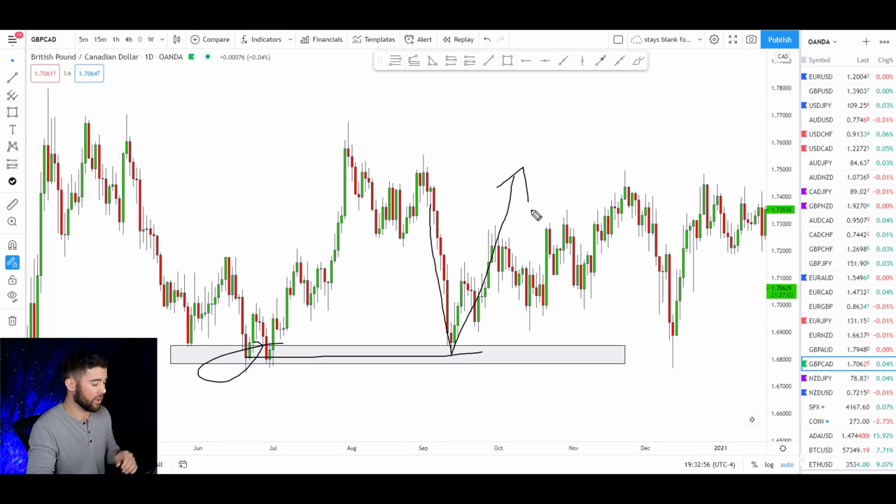
key("ctrl+z")
key("ctrl+z")
key("ctrl+z")
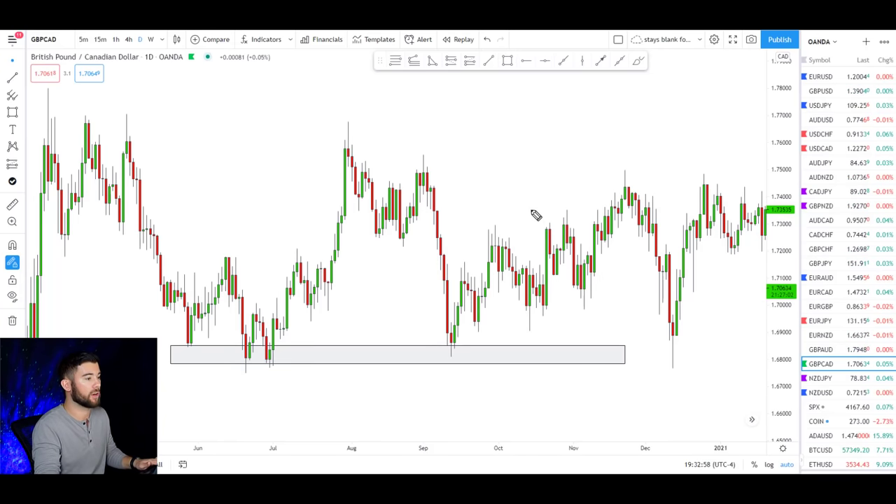
key("ctrl+y")
key("ctrl+y")
key("ctrl+y")
key("ctrl+z")
key("ctrl+z")
key("ctrl+z")
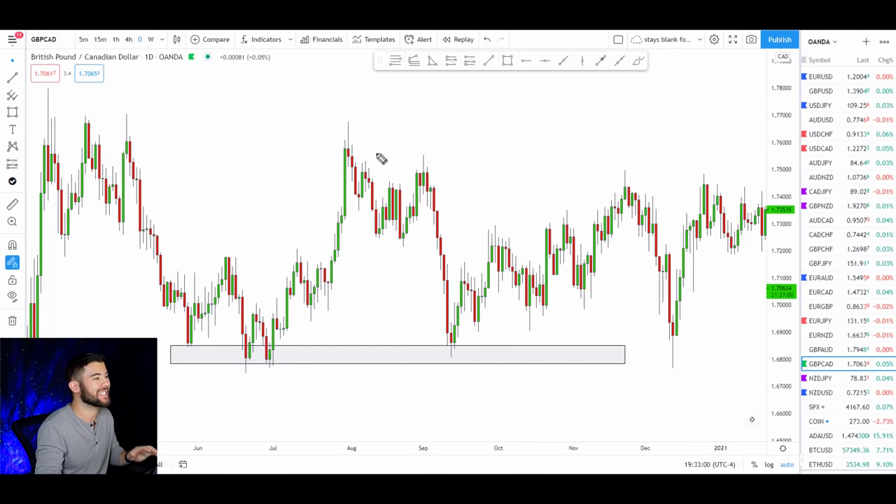
- Sketch two freehand resistance lines across the highs near 1.759 and 1.767, with strokes tracing price swings between resistance and support
left_click_drag(44, 146, 498, 151)
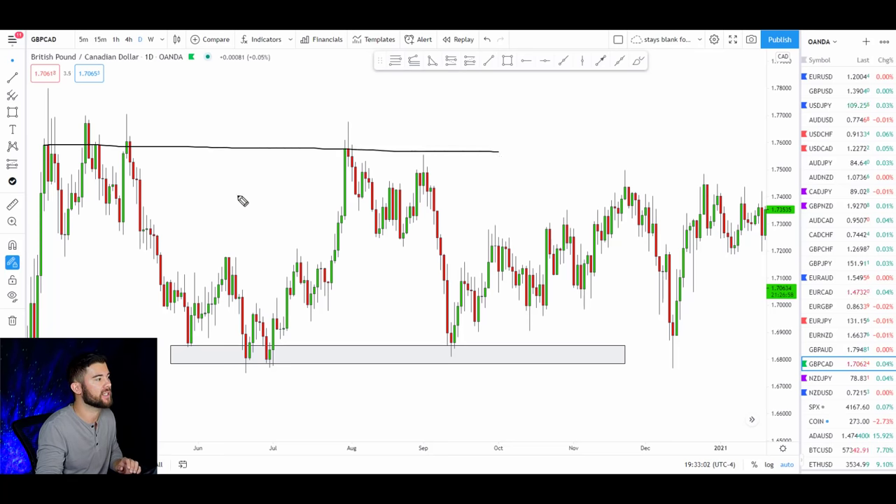
mouse_move(150, 151)
left_mouse_down()
mouse_move(189, 219)
mouse_move(198, 195)
left_mouse_up()
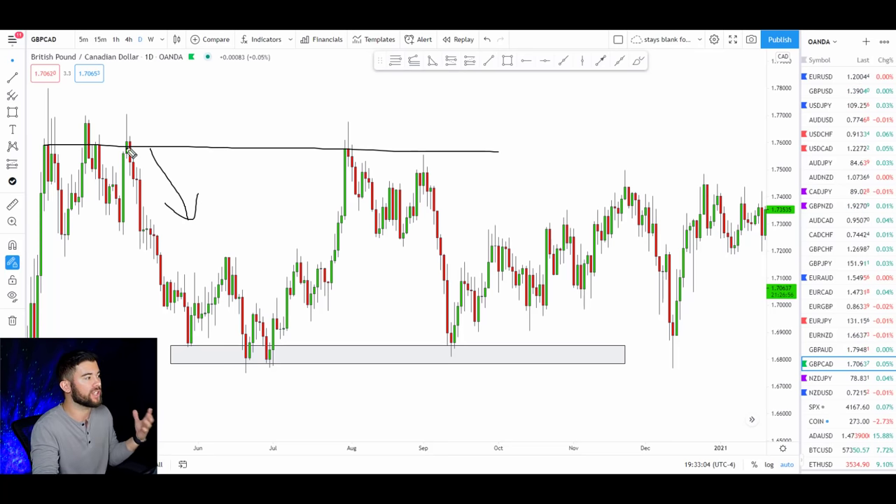
left_click_drag(37, 119, 475, 127)
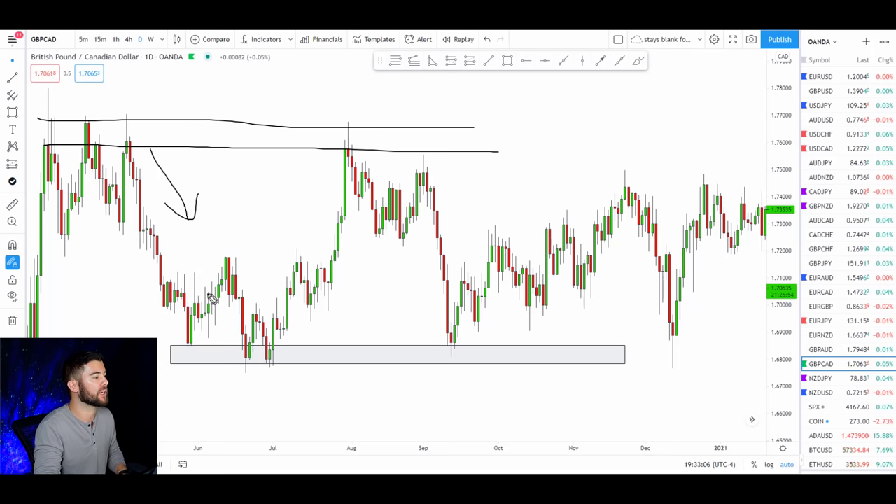
mouse_move(274, 343)
left_mouse_down()
mouse_move(358, 142)
mouse_move(445, 280)
mouse_move(460, 257)
left_mouse_up()
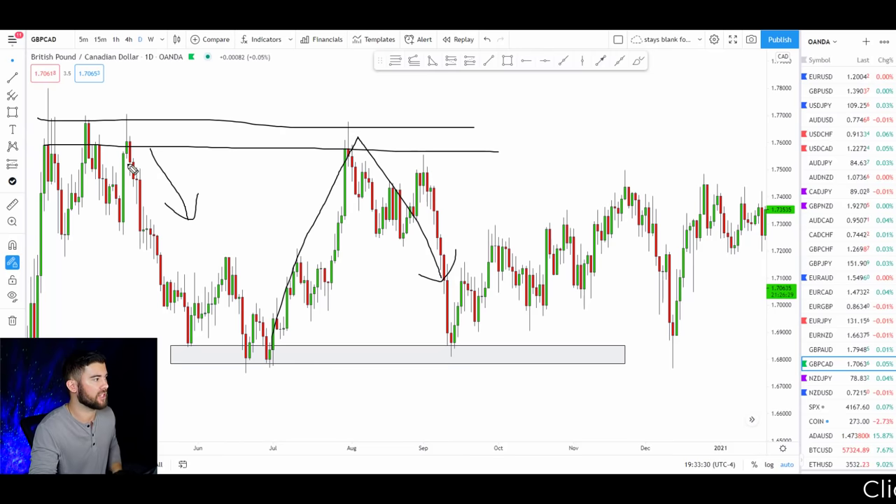
mouse_move(131, 161)
left_mouse_down()
mouse_move(189, 354)
mouse_move(243, 324)
mouse_move(330, 188)
mouse_move(361, 184)
left_mouse_up()
mouse_move(314, 252)
left_mouse_down()
mouse_move(369, 136)
mouse_move(425, 199)
mouse_move(481, 307)
mouse_move(490, 294)
left_mouse_up()
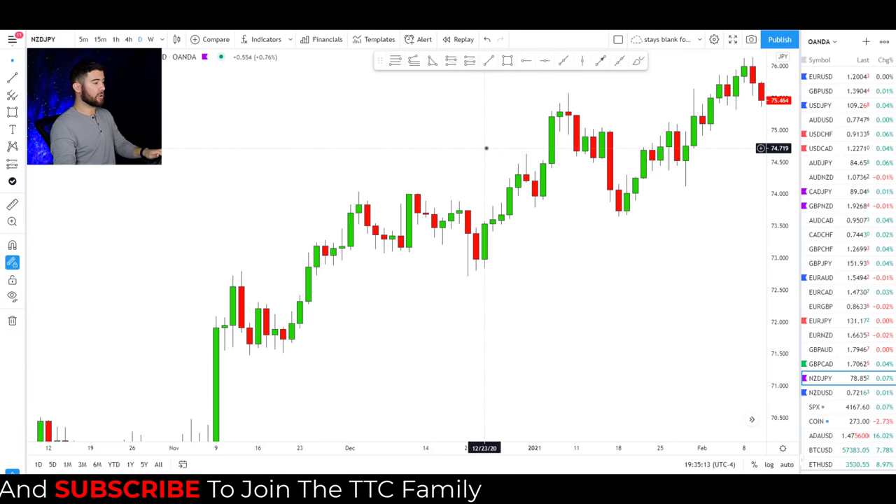
- Mark the uptrend's successive swing highs and lows with short horizontal freehand strokes, and clear the marks
left_click_drag(232, 271, 274, 271)
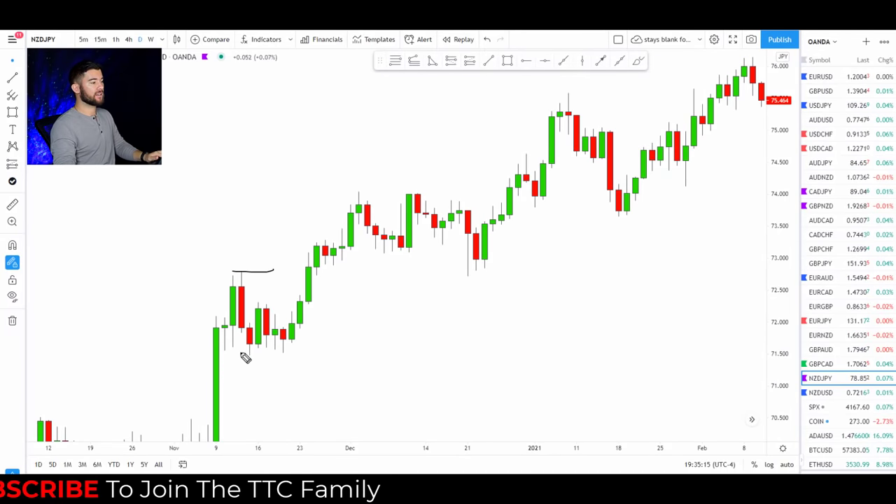
left_click_drag(238, 353, 343, 352)
left_click_drag(346, 189, 502, 189)
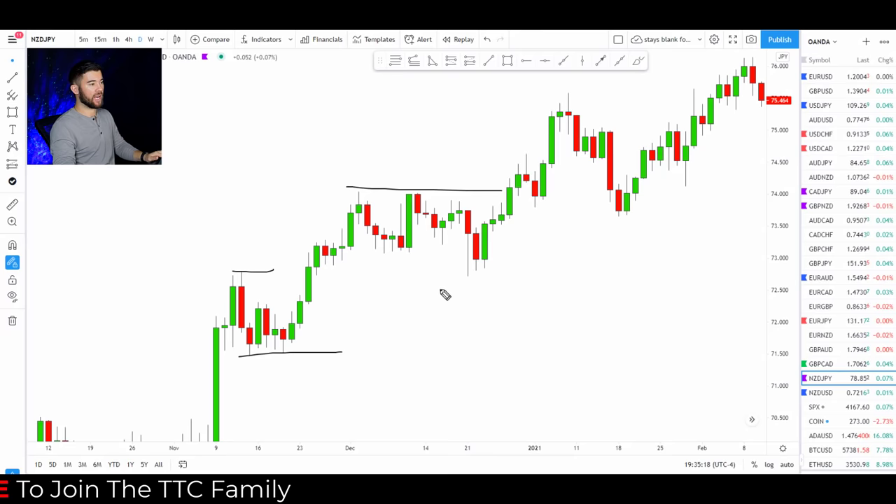
left_click_drag(439, 281, 575, 275)
left_click_drag(553, 90, 590, 91)
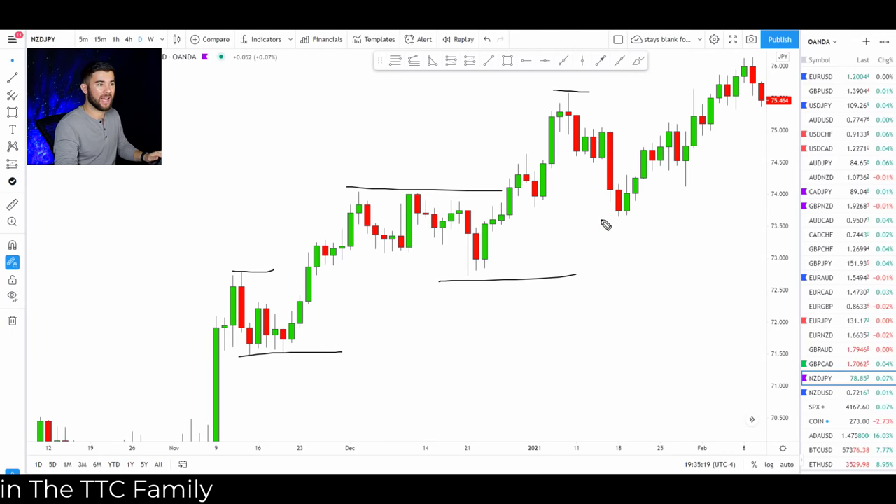
left_click_drag(603, 221, 659, 223)
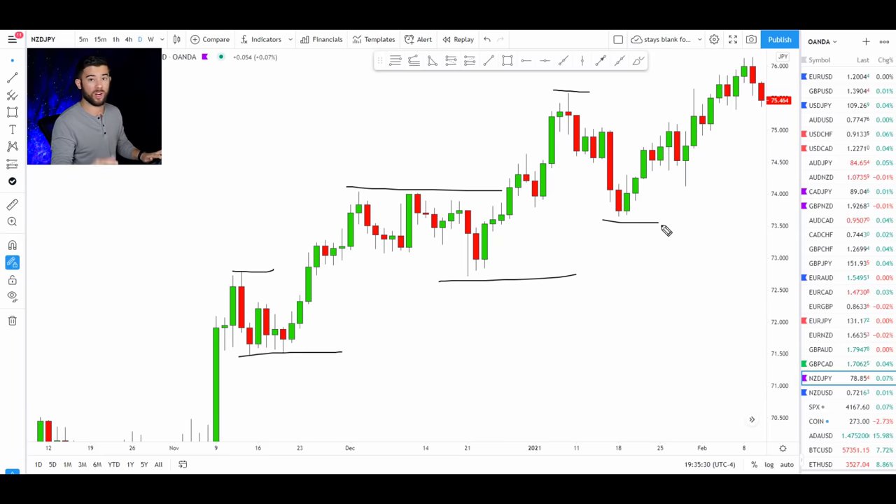
key("ctrl+alt+h")
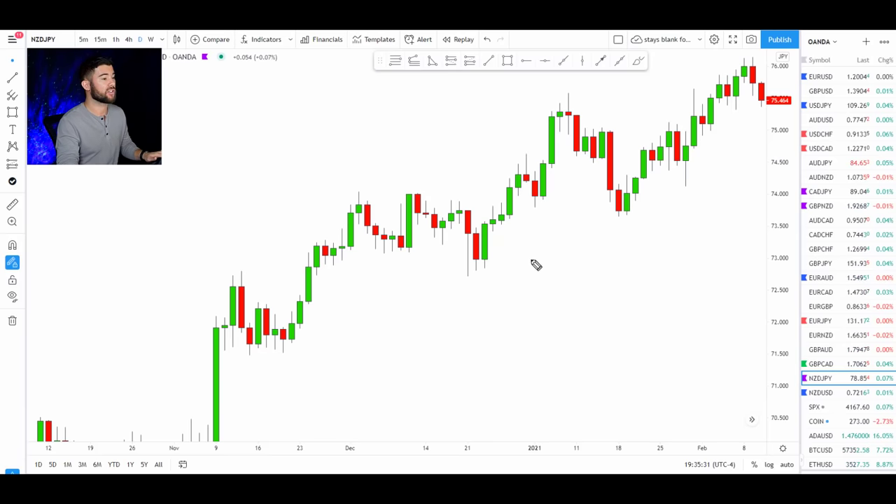
- Sketch the rise from the mid-November low and a line across the November high to the December low, and clear both strokes
left_click_drag(247, 356, 323, 252)
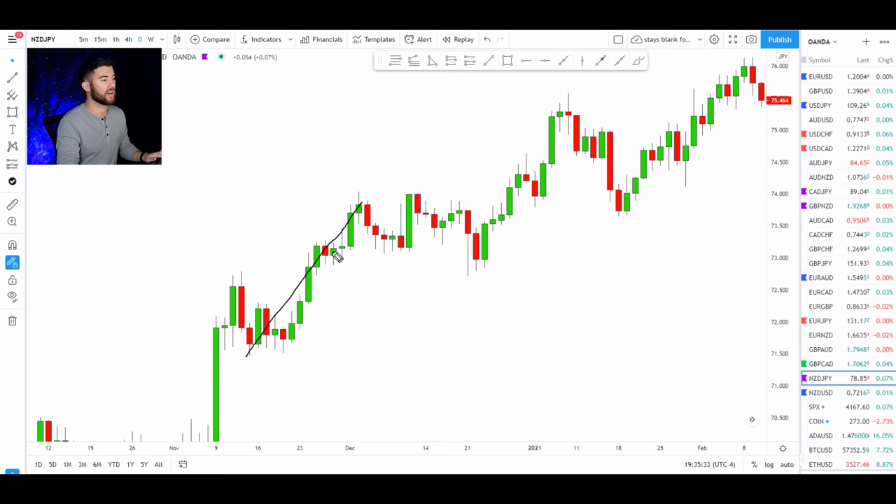
left_click_drag(252, 273, 553, 258)
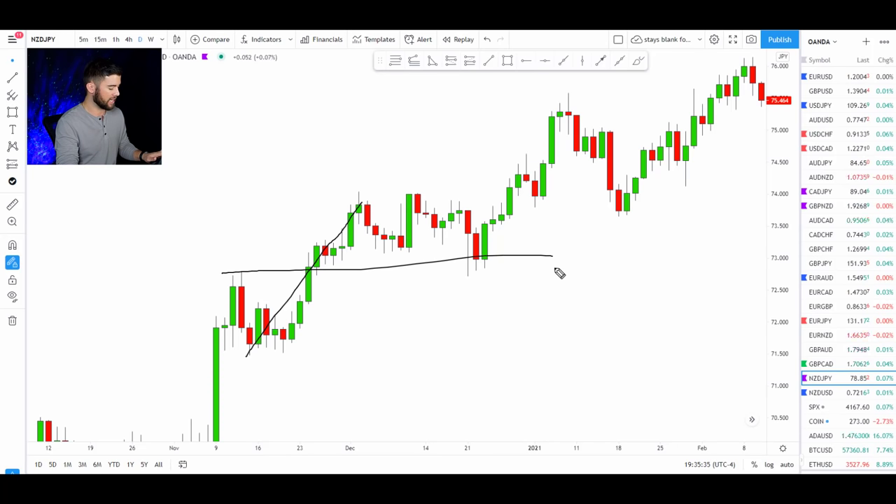
key("ctrl+alt+h")
- Draw trend lines from the mid-November low to 12/08/20 and across the November high at about 72.73 until 01/06/21
key("alt+t")
mouse_move(248, 355)
left_mouse_down()
mouse_move(368, 201)
mouse_move(392, 190)
left_mouse_up()
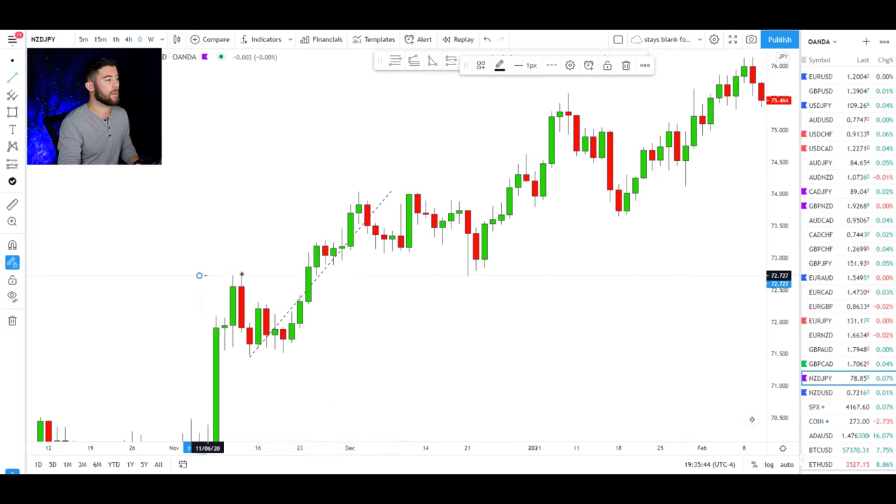
left_click_drag(242, 274, 551, 273)
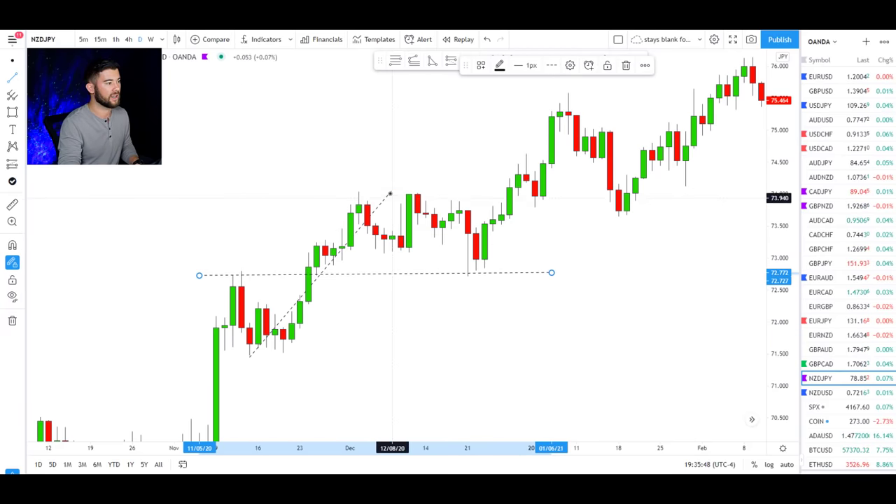
- Continue the trend-line zigzag through the December low, January high and 01/19/21 low, adding two retest lines across the December highs
left_click_drag(390, 194, 568, 106)
left_click_drag(316, 191, 694, 203)
mouse_move(567, 105)
left_mouse_down()
mouse_move(627, 208)
mouse_move(677, 86)
left_mouse_up()
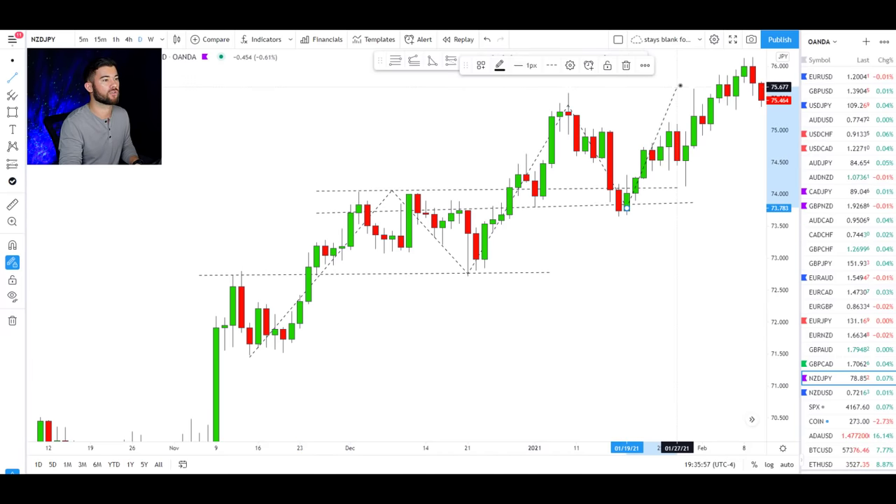
left_click(733, 197)
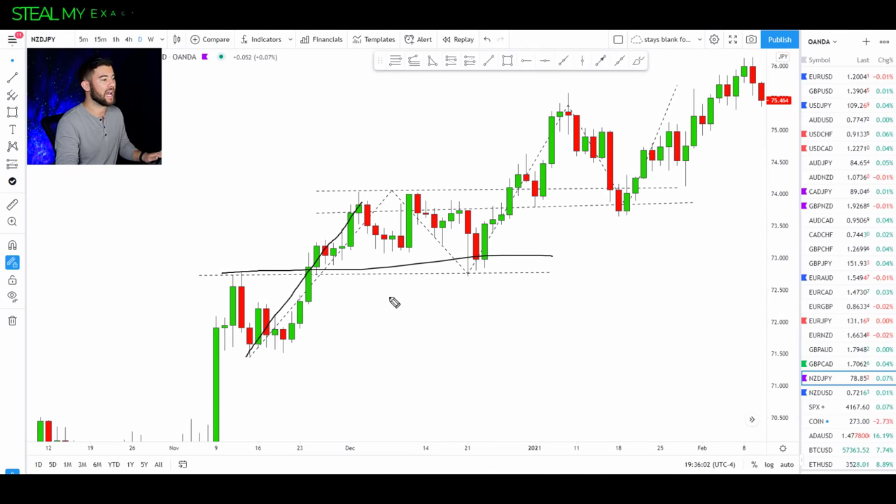
- Trace the zigzag swings freehand and circle the November and December highs that price retests
mouse_move(241, 353)
left_mouse_down()
mouse_move(378, 210)
mouse_move(427, 228)
mouse_move(474, 278)
left_mouse_up()
mouse_move(211, 281)
left_mouse_down()
mouse_move(242, 266)
mouse_move(223, 271)
left_mouse_up()
left_click_drag(467, 274, 546, 154)
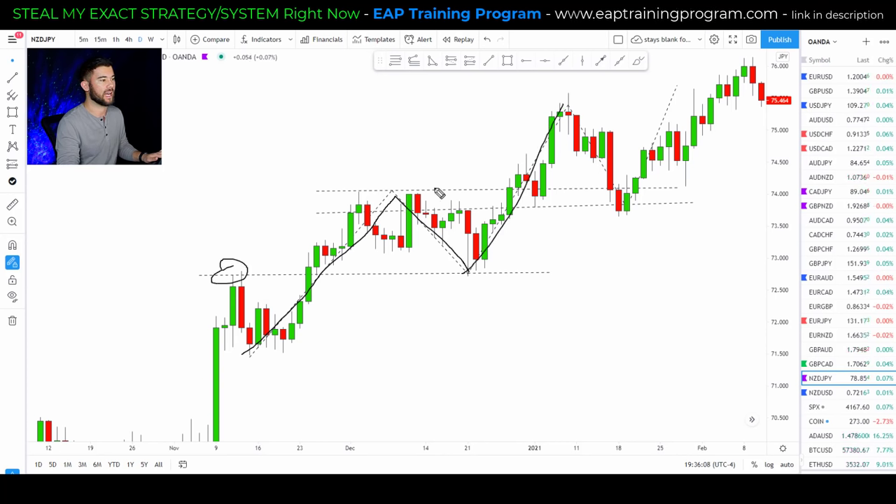
left_click_drag(378, 189, 375, 196)
left_click_drag(559, 119, 642, 214)
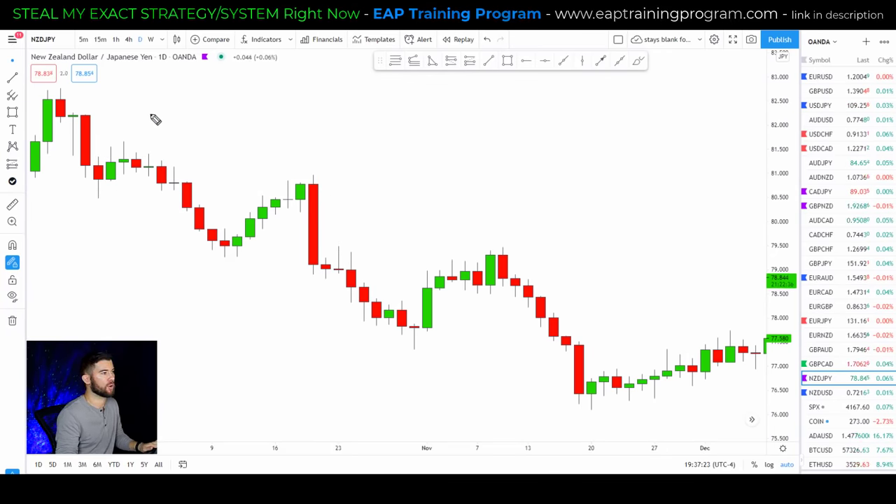
- Draw a downtrend zigzag of trend lines through the swings at 10/19/17, 10/31/17 and 11/08/17, ending at 11/22/17 near 75.89
left_click(489, 60)
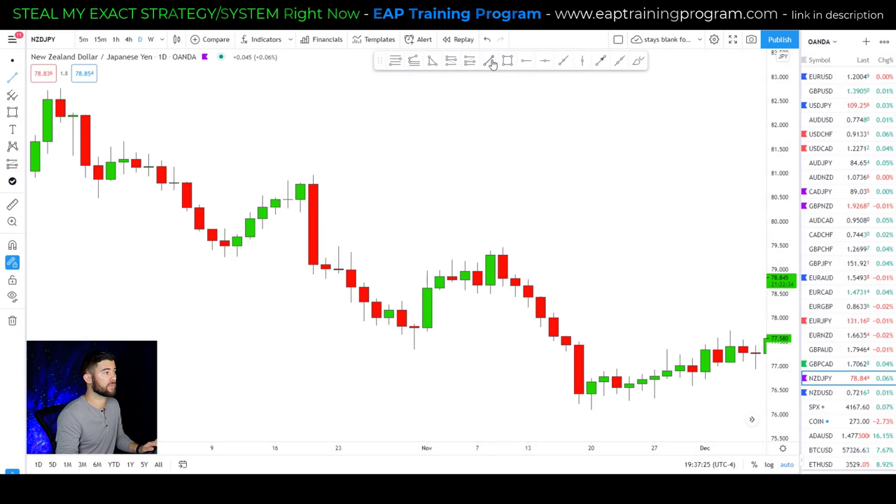
left_click_drag(61, 89, 224, 257)
left_click(224, 257)
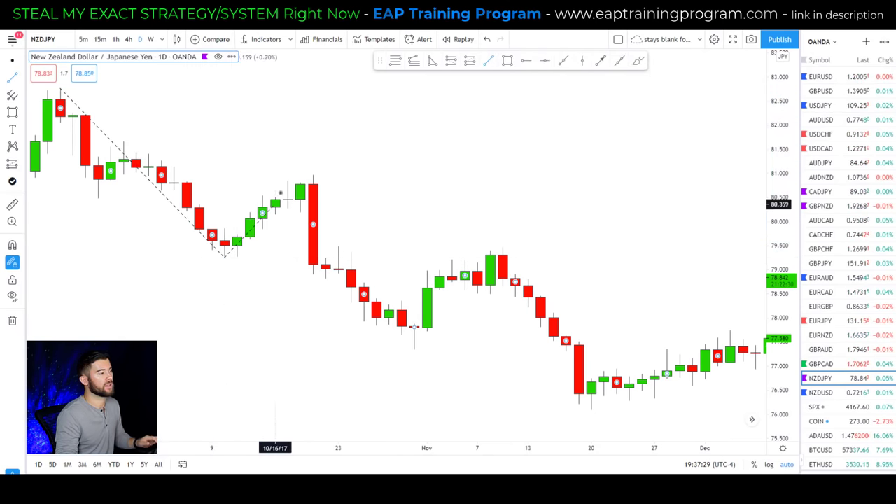
left_click(314, 176)
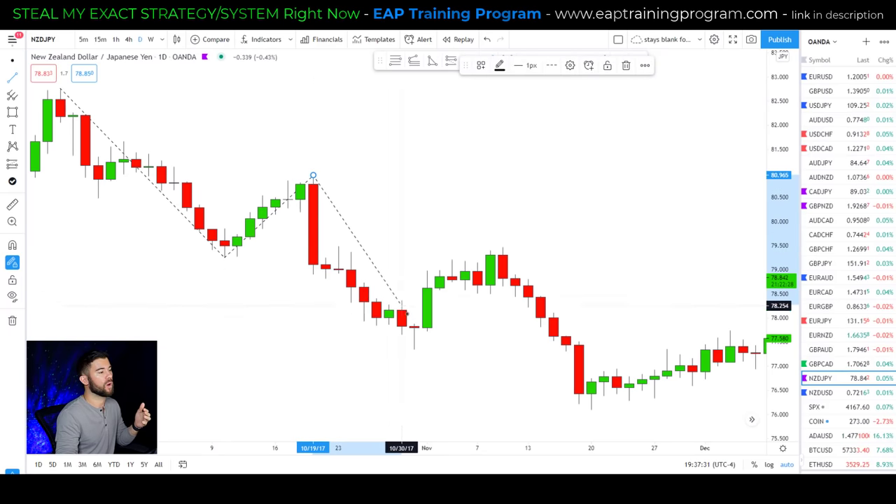
left_click(415, 349)
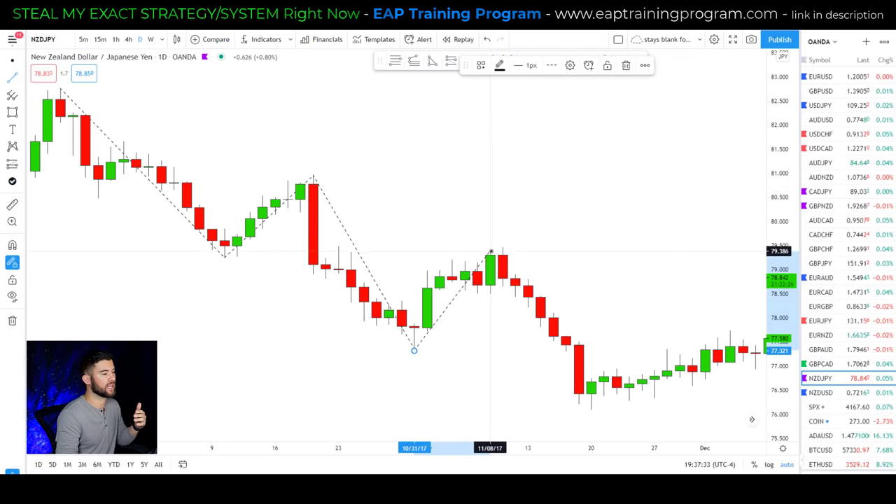
left_click(491, 250)
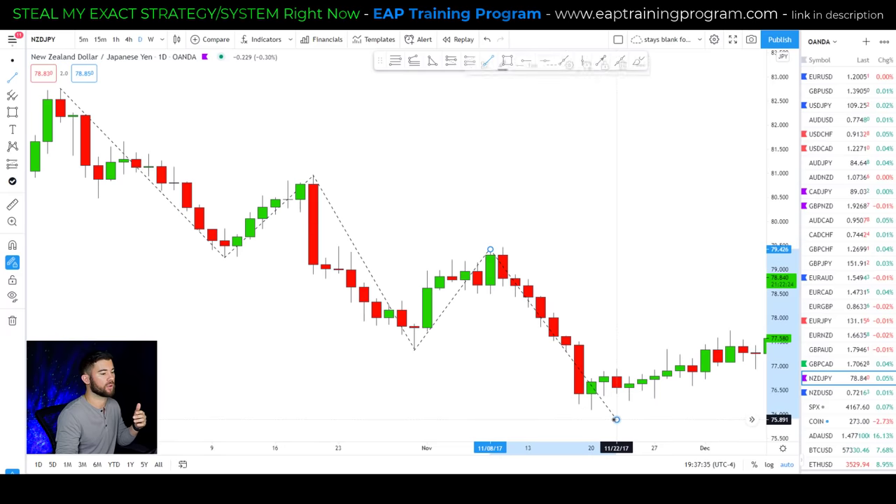
double_click(615, 419)
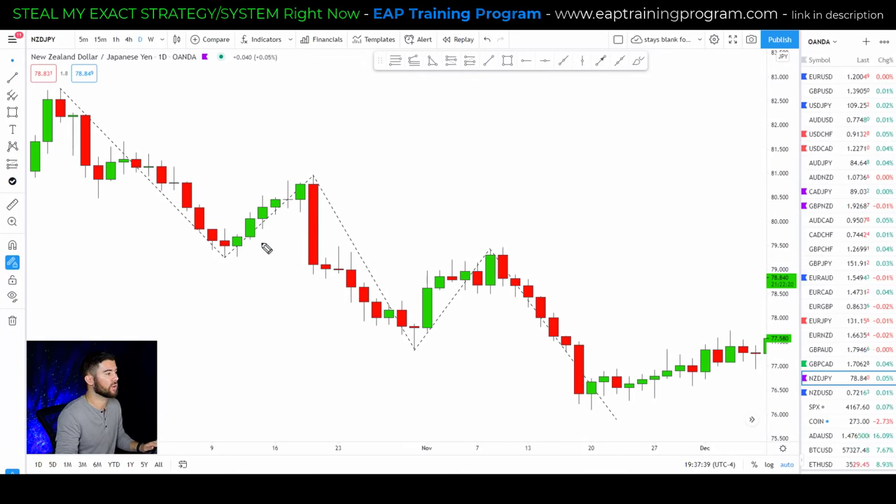
- Circle the first swing low, sketch its retest level and trace the downtrend swings with a final arrow, and clear the freehand marks
mouse_move(272, 216)
left_mouse_down()
mouse_move(313, 184)
mouse_move(397, 324)
left_mouse_up()
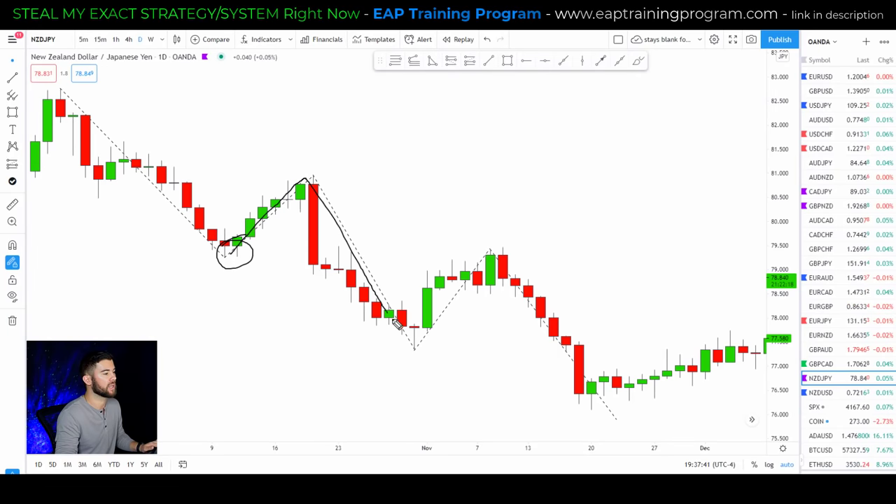
left_click_drag(324, 268, 608, 262)
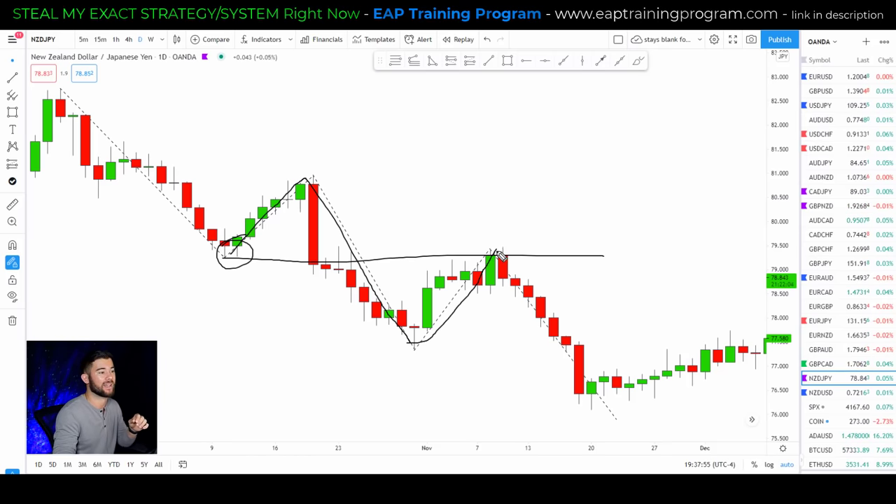
left_click_drag(498, 253, 580, 365)
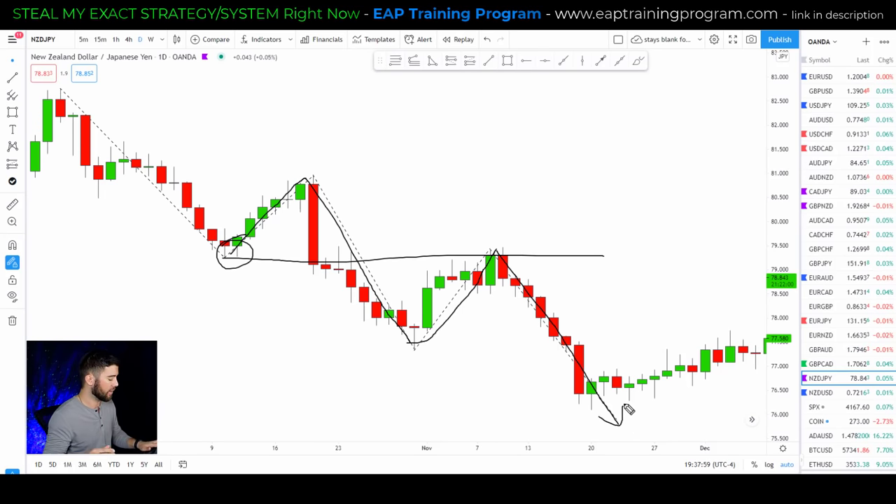
key("Escape")
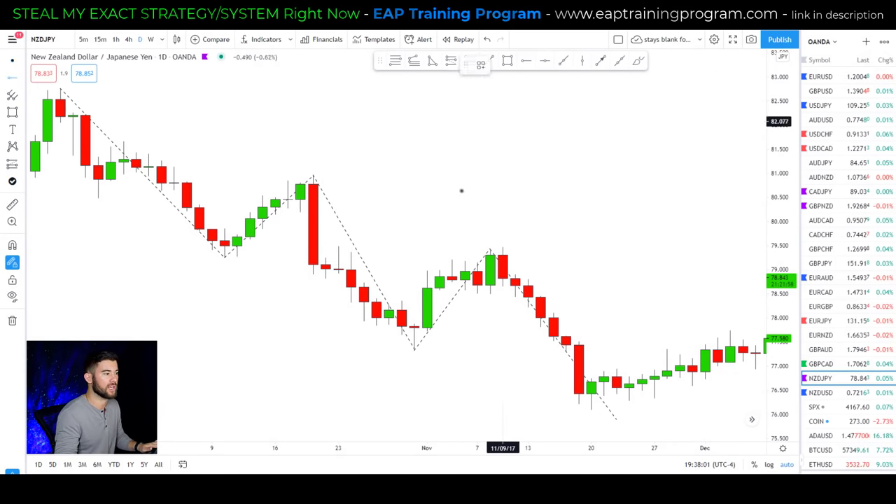
- Place a horizontal ray at about 77.66 near the late-October low, starting around October 23
left_click(339, 334)
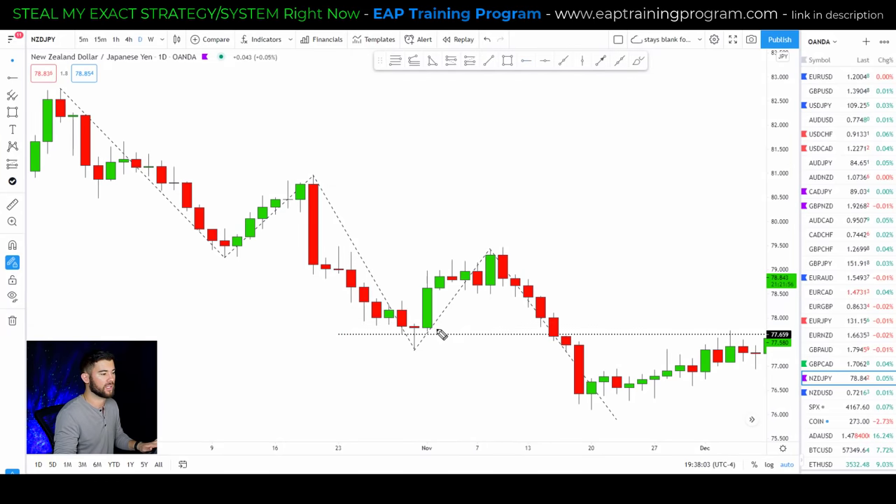
- Circle the late-October low, trace the rise to the dotted horizontal ray and the drop from it freehand, and clear the marks
left_click_drag(441, 335, 440, 329)
left_click_drag(601, 403, 689, 358)
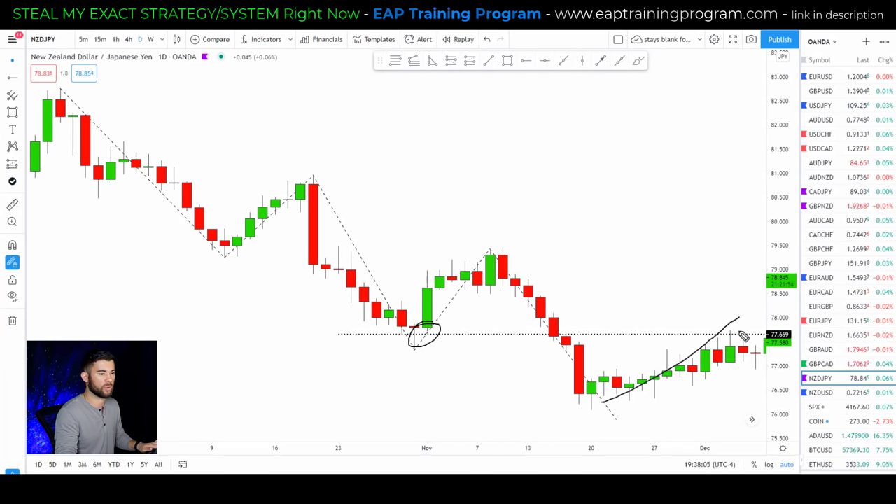
left_click_drag(743, 315, 763, 392)
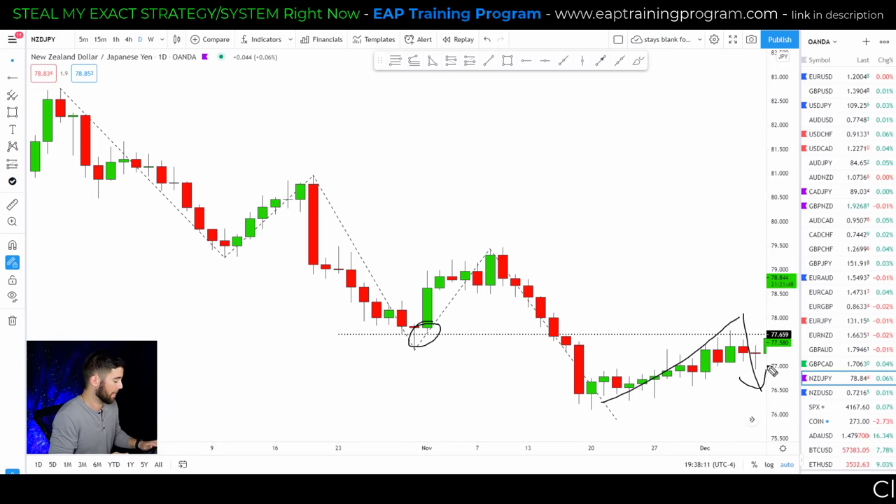
key("ctrl+z")
key("ctrl+z")
key("ctrl+z")
key("ctrl+z")
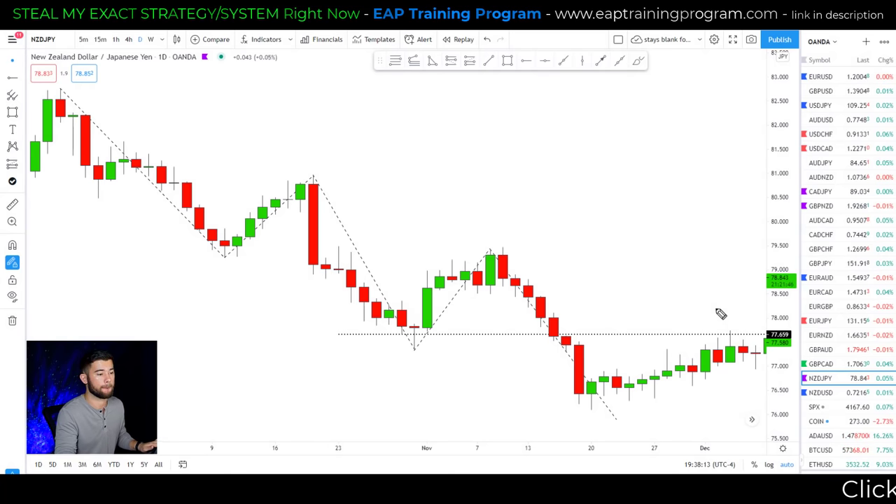
scroll(721, 314, "right", 10)
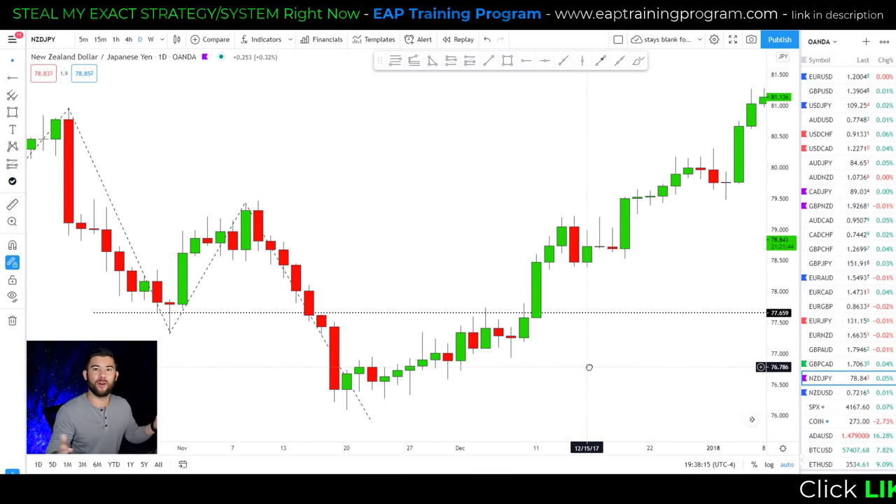
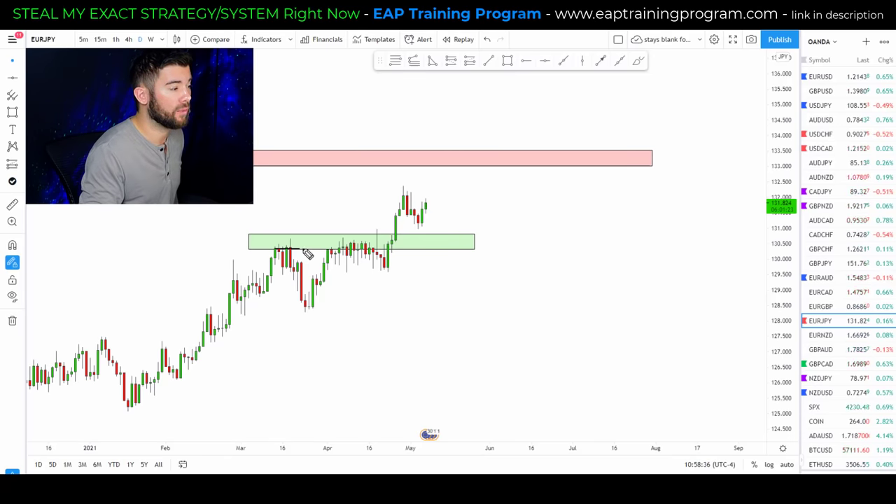
- Mark the highs in the EURJPY green zone freehand, clear the marks, and extend the zone's end date to 07/30/21
left_click_drag(347, 251, 378, 246)
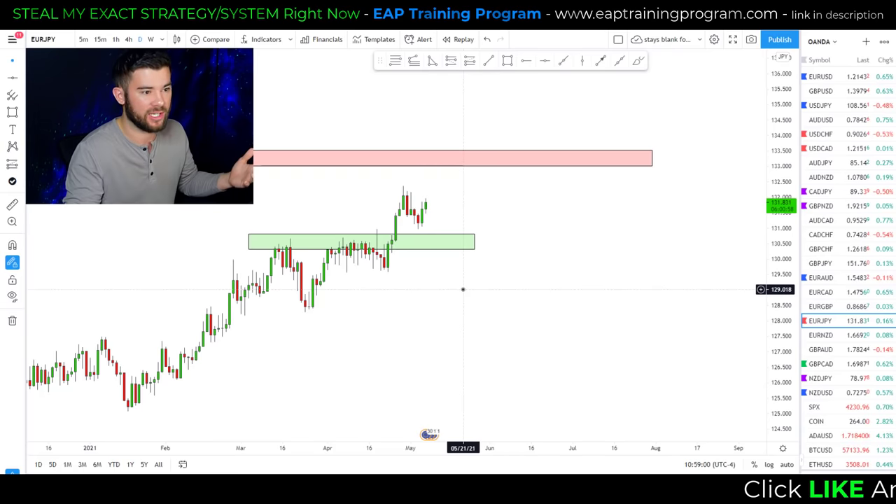
left_click(476, 242)
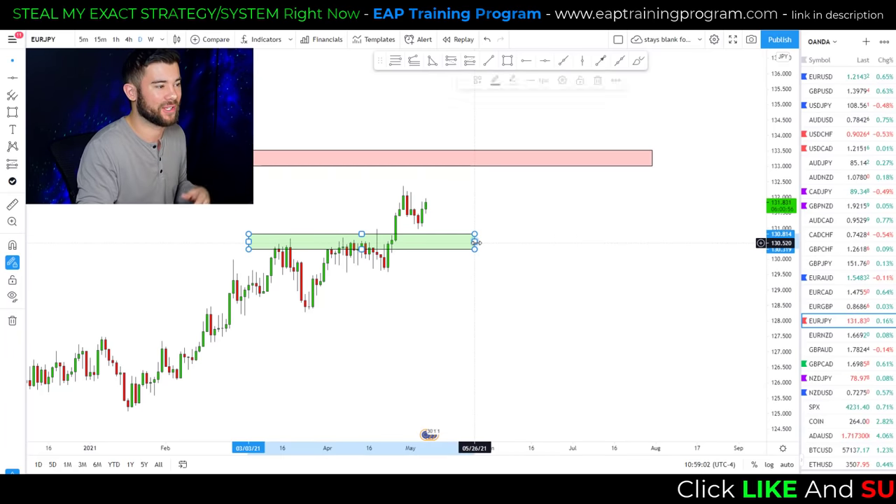
left_click_drag(476, 243, 651, 233)
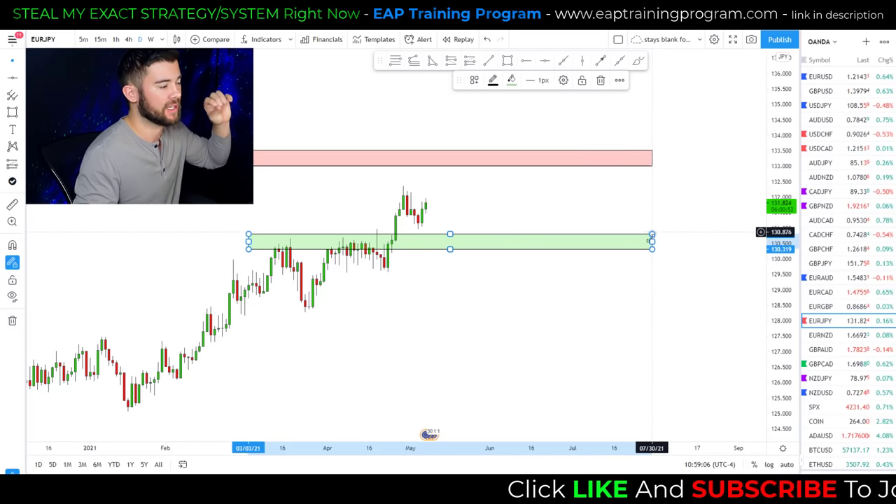
left_click(455, 312)
- Mark the January and March swing lows and highs with short freehand lines, and clear the marks
left_click_drag(492, 339, 620, 346)
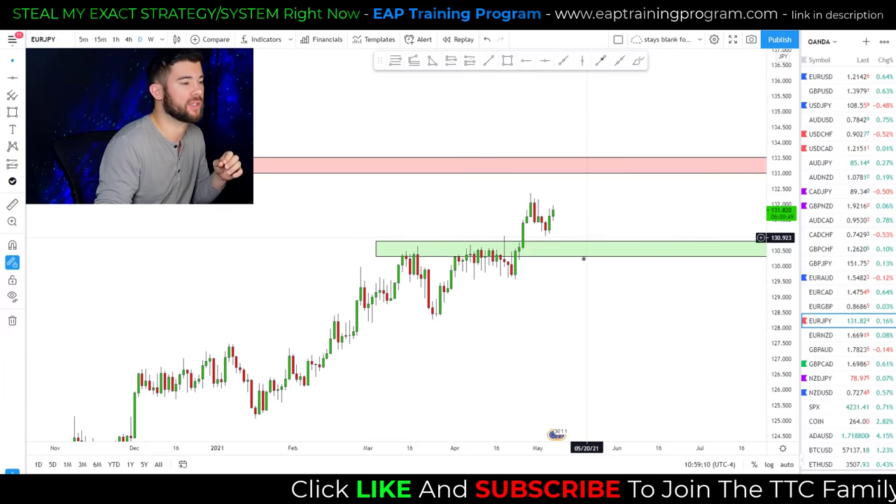
scroll(576, 300, "up", 1)
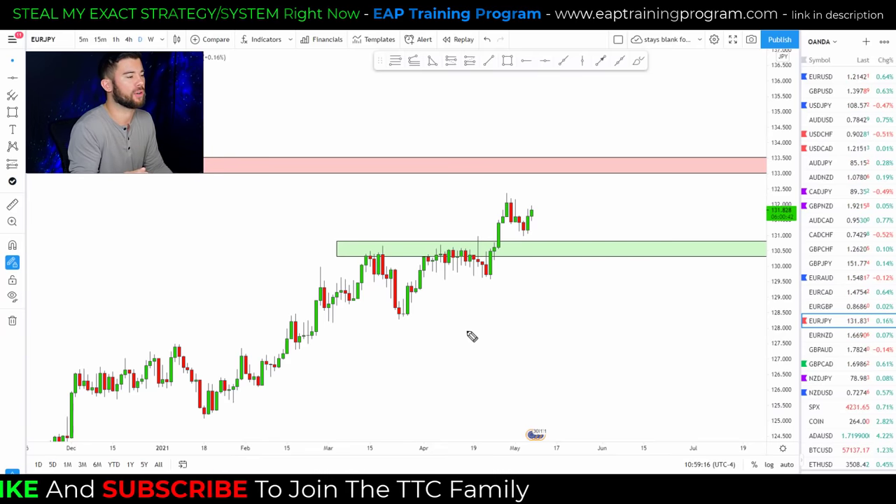
left_click_drag(395, 317, 413, 320)
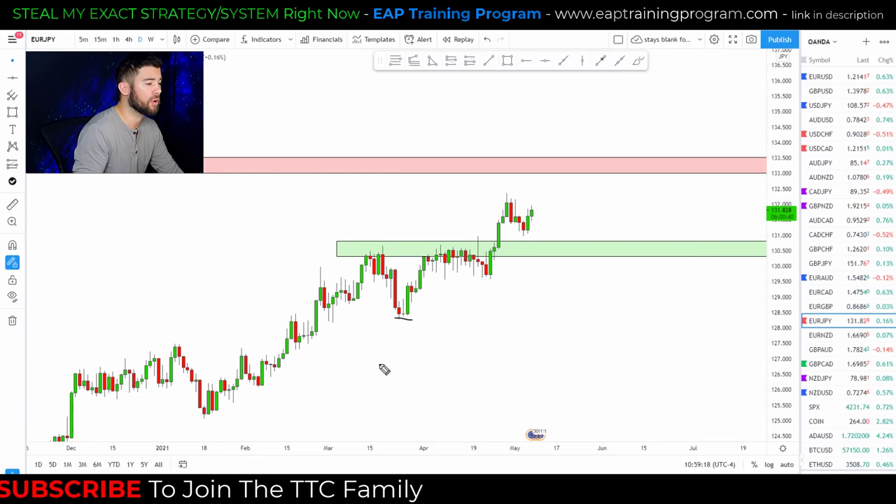
left_click_drag(190, 417, 245, 416)
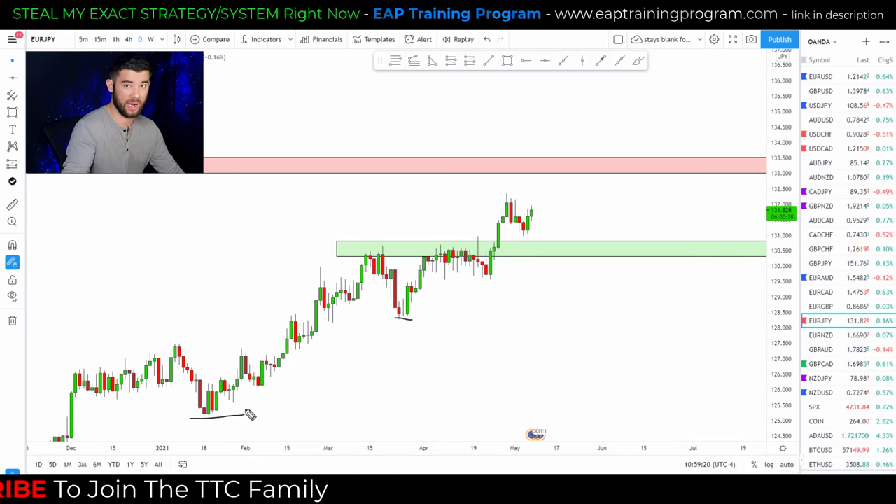
left_click_drag(150, 345, 202, 352)
left_click_drag(358, 247, 432, 247)
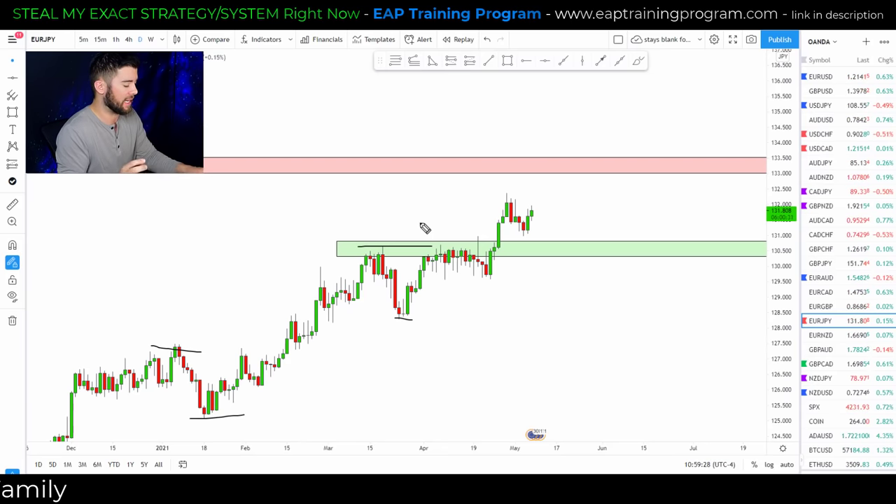
key("e")
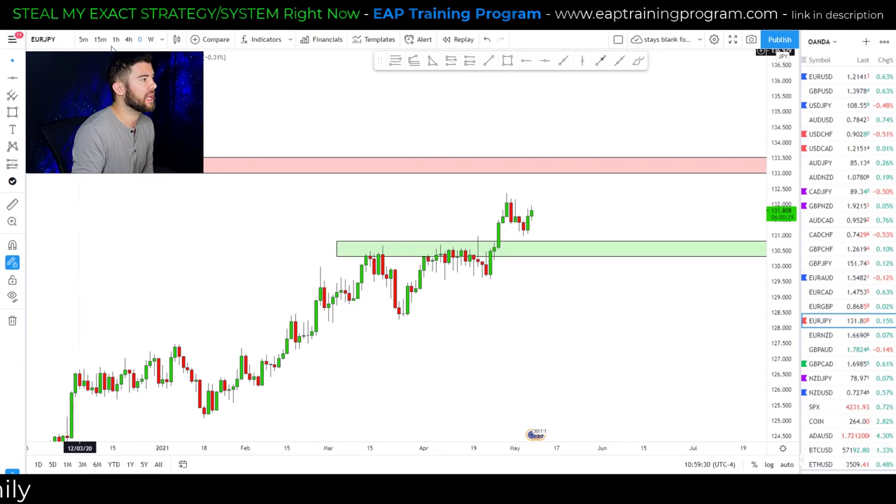
- Add an EMA indicator to the EURJPY chart
left_click(258, 39)
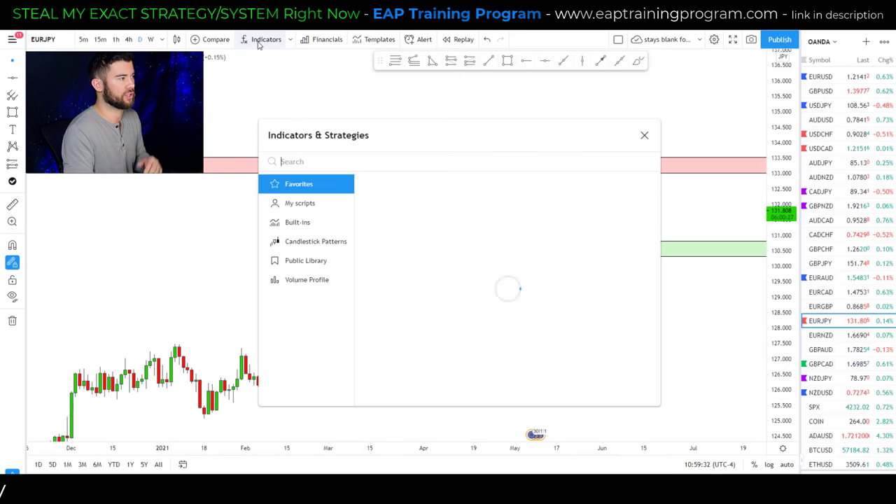
type("ema")
left_click(406, 243)
key("Escape")
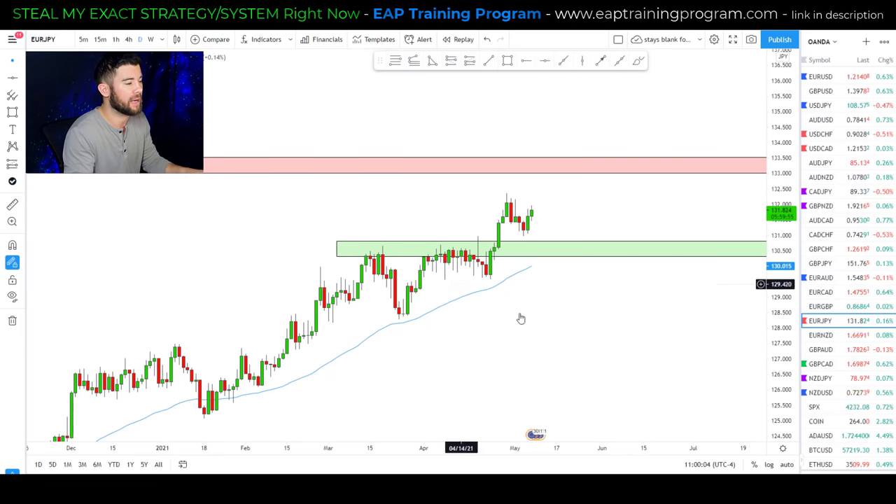
- Circle the November pullback at the EMA, trace the upswings, mark the January high's level and arrows freehand, and clear the marks
scroll(532, 321, "down", 3)
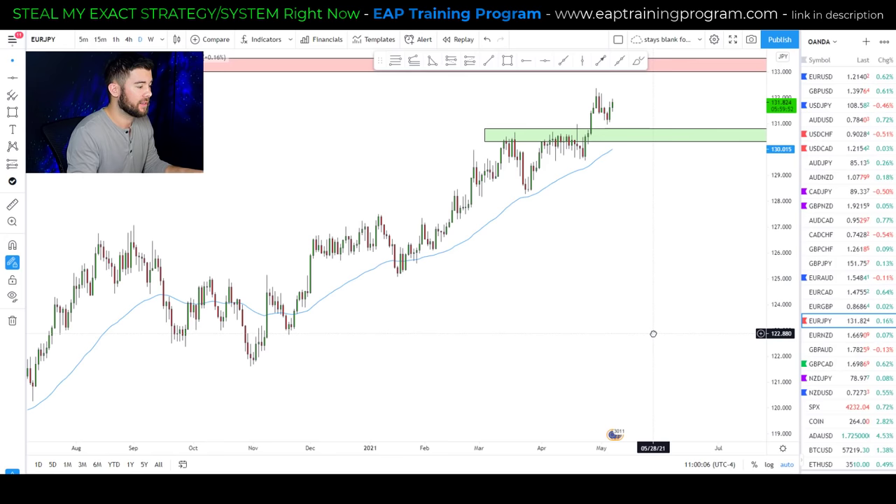
mouse_move(310, 308)
left_mouse_down()
mouse_move(271, 309)
mouse_move(290, 315)
left_mouse_up()
mouse_move(250, 371)
left_mouse_down()
mouse_move(276, 281)
mouse_move(292, 336)
mouse_move(329, 268)
mouse_move(377, 231)
mouse_move(397, 252)
left_mouse_up()
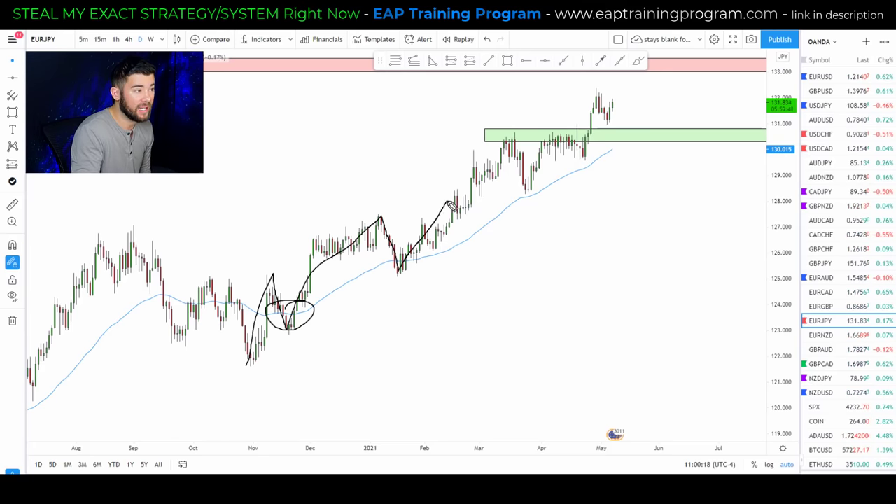
left_click_drag(384, 220, 495, 221)
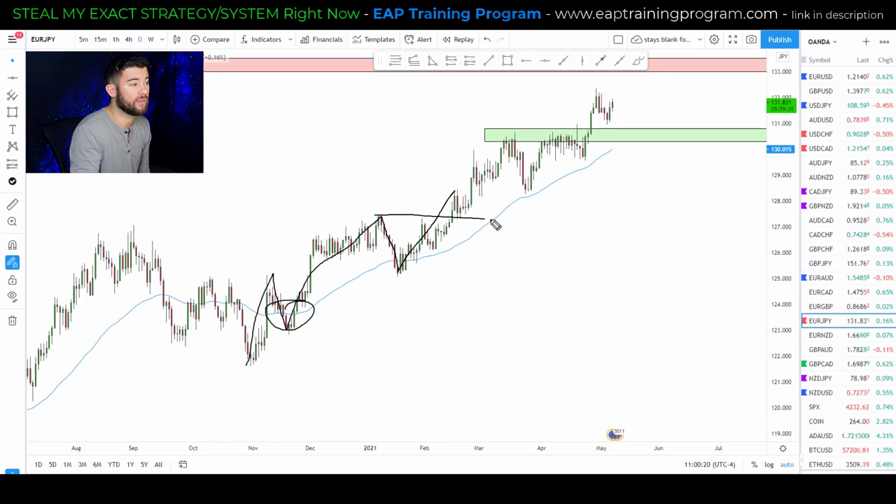
mouse_move(371, 176)
left_mouse_down()
mouse_move(368, 203)
mouse_move(376, 210)
mouse_move(383, 199)
left_mouse_up()
left_click_drag(315, 378, 303, 352)
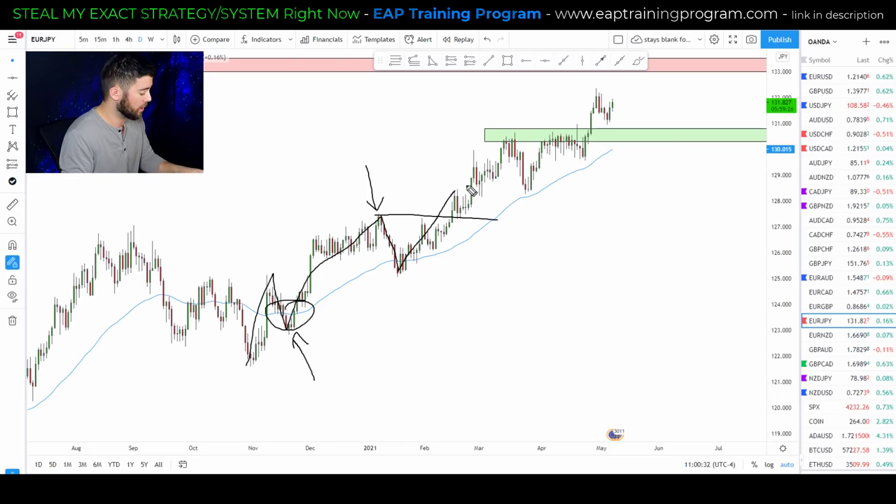
key("Escape")
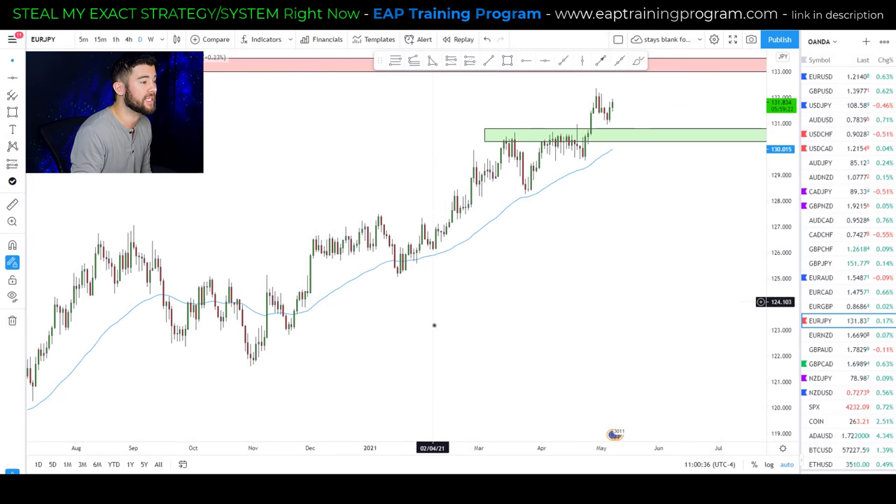
- Circle the mid-November candles around the EMA freehand, and undo the circle
left_click_drag(434, 324, 647, 289)
scroll(646, 324, "up", 3)
scroll(720, 371, "up", 4)
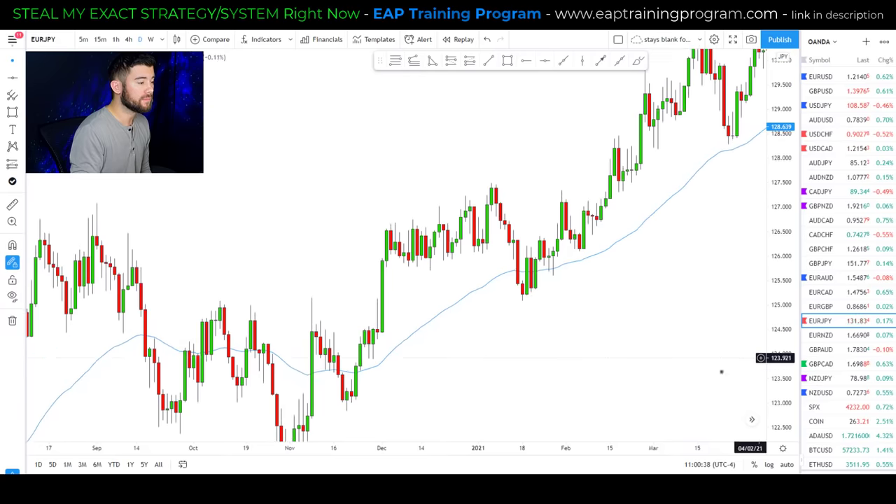
scroll(601, 356, "up", 2)
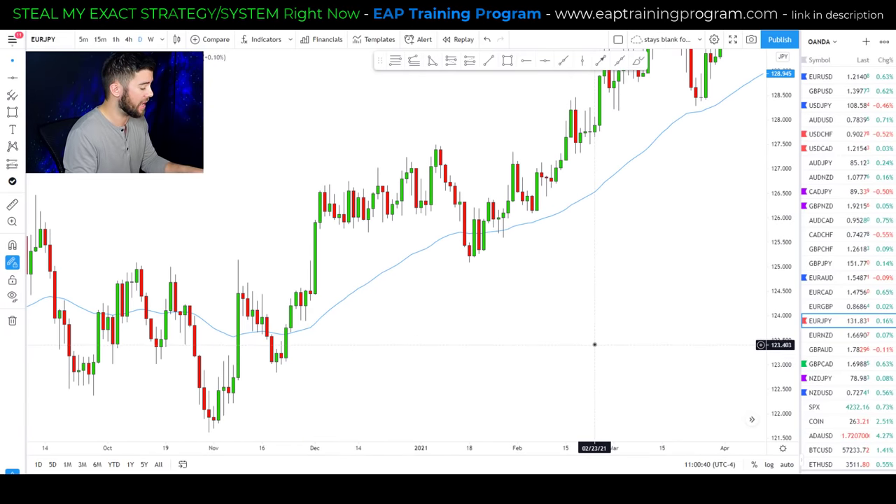
mouse_move(277, 282)
left_mouse_down()
mouse_move(210, 329)
mouse_move(235, 287)
left_mouse_up()
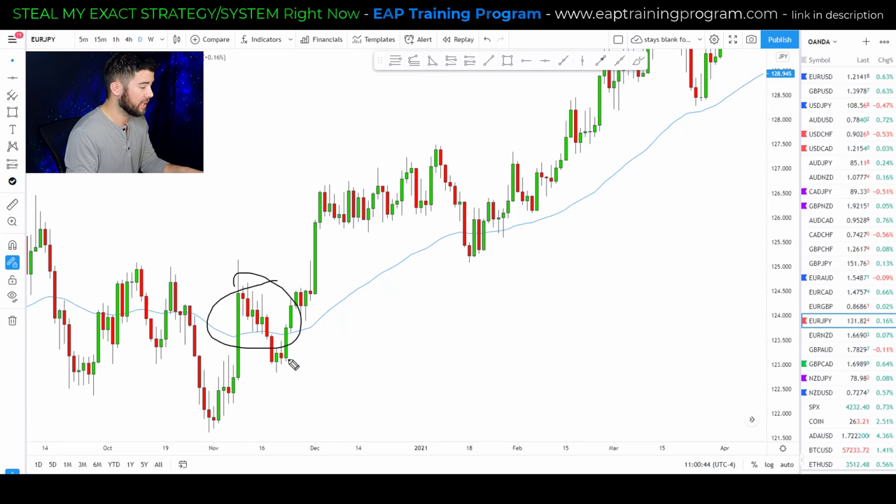
key("ctrl+z")
- Draw a rectangle zone from 09/30/20 to 02/08/21 between about 125.025 and 124.370, and fill it grey
left_click(508, 60)
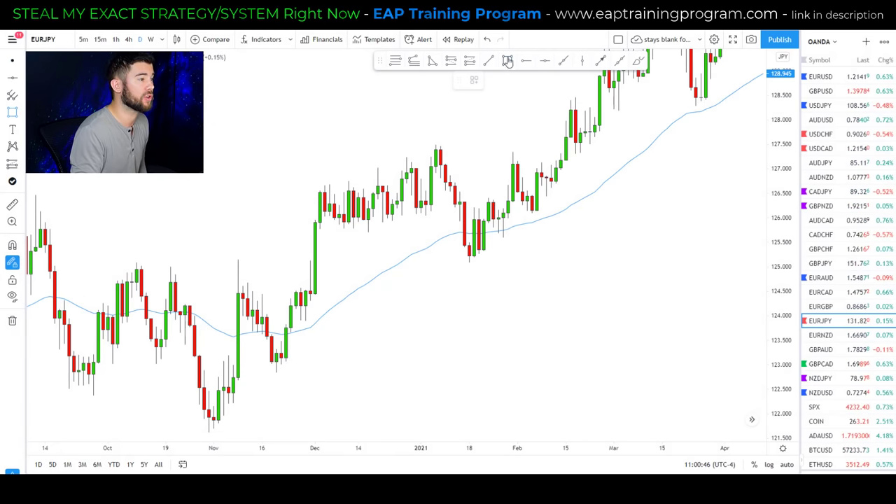
mouse_move(103, 266)
left_mouse_down()
mouse_move(189, 296)
mouse_move(541, 297)
left_mouse_up()
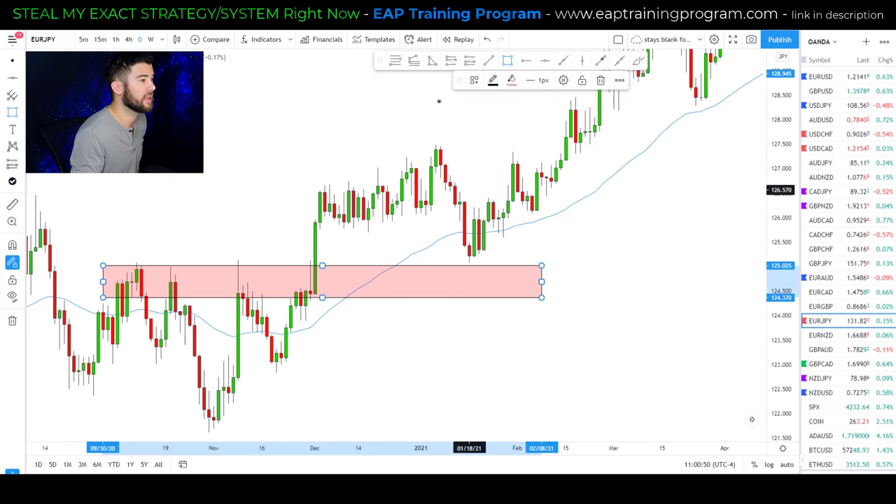
left_click(511, 79)
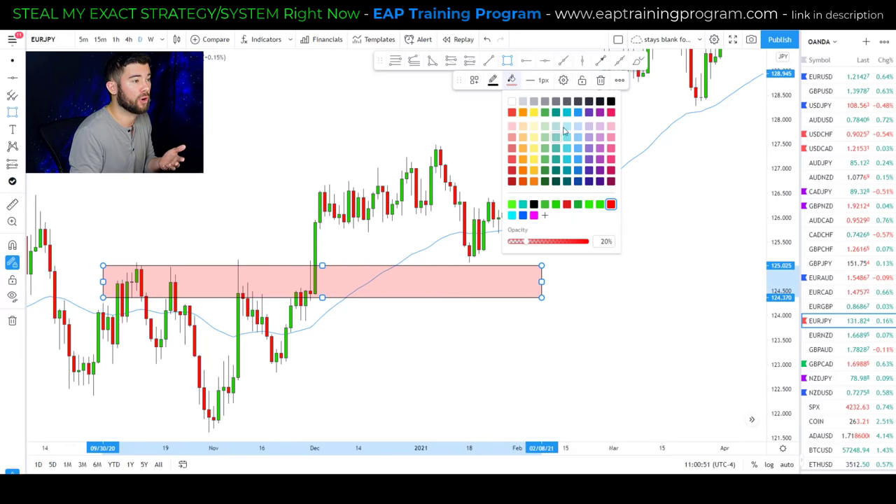
left_click(558, 102)
left_click(614, 240)
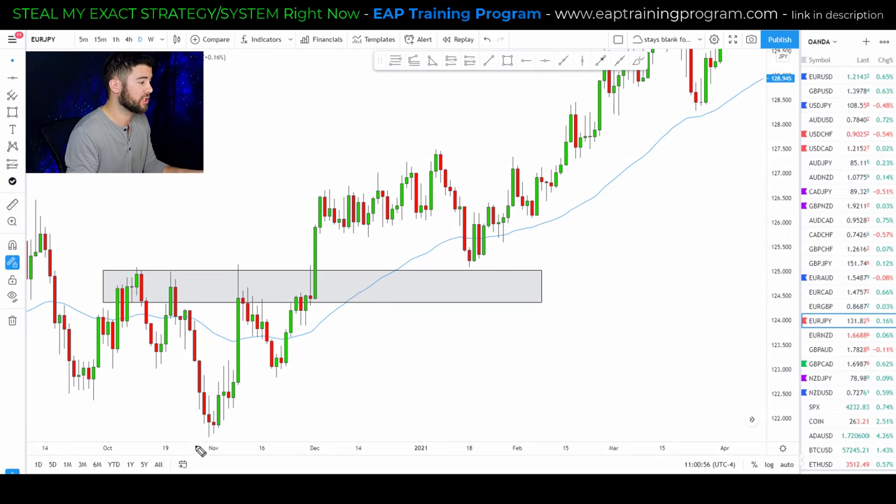
- Trace the upswings from the early-November low to the mid-February high freehand, and sketch a sideways path inside the grey zone
mouse_move(209, 438)
left_mouse_down()
mouse_move(256, 296)
mouse_move(299, 322)
mouse_move(419, 200)
left_mouse_up()
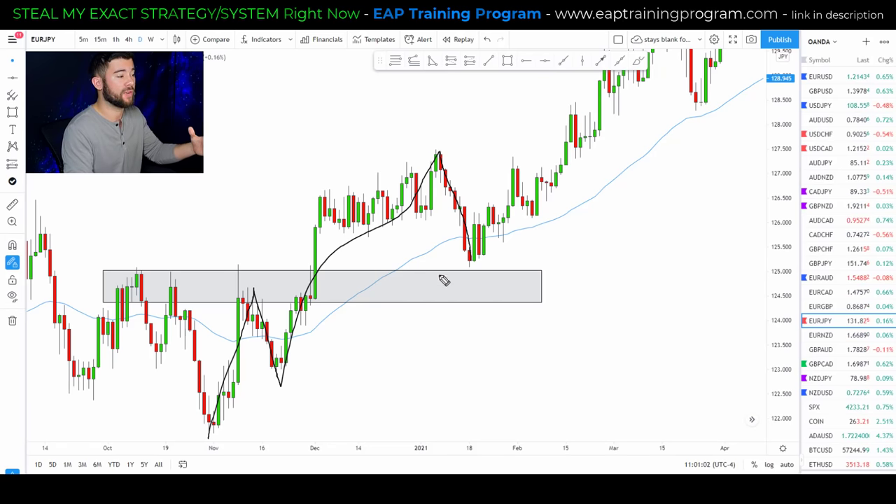
left_click_drag(242, 281, 478, 288)
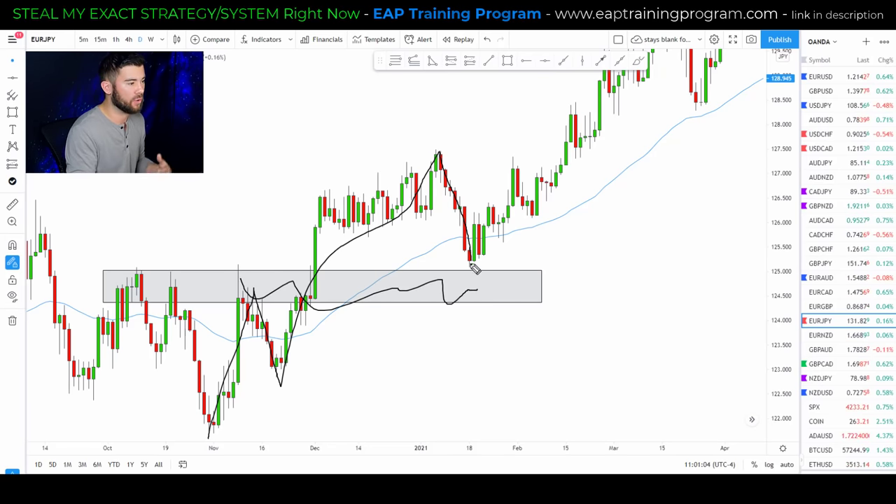
left_click_drag(496, 235, 573, 115)
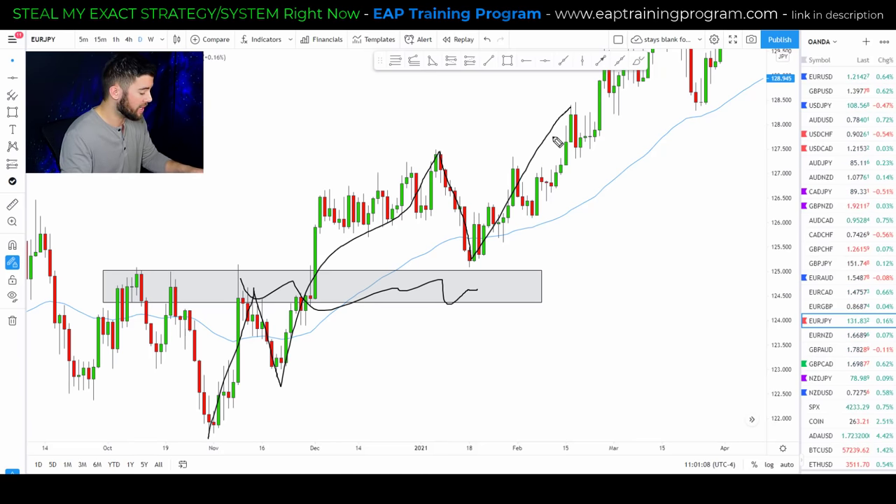
- Extend a freehand level from the January high, circle that high, add two arrows below price, and clear all freehand marks
left_click_drag(435, 152, 610, 159)
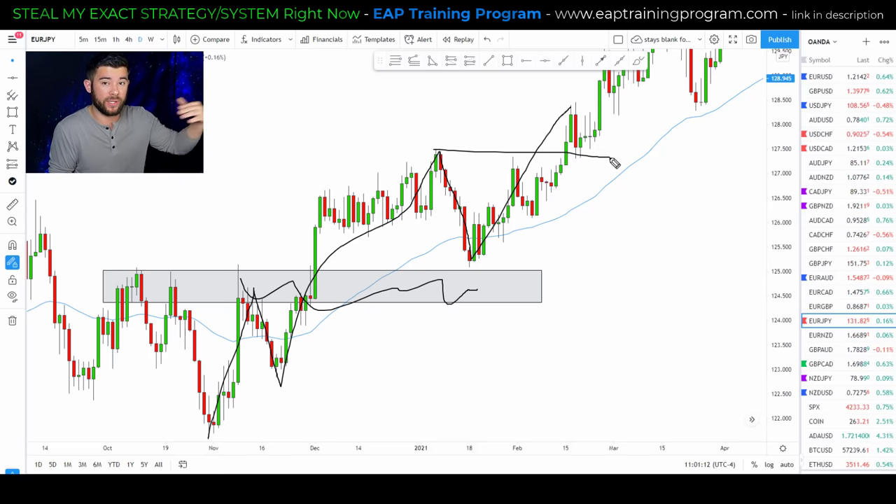
left_click_drag(464, 144, 452, 143)
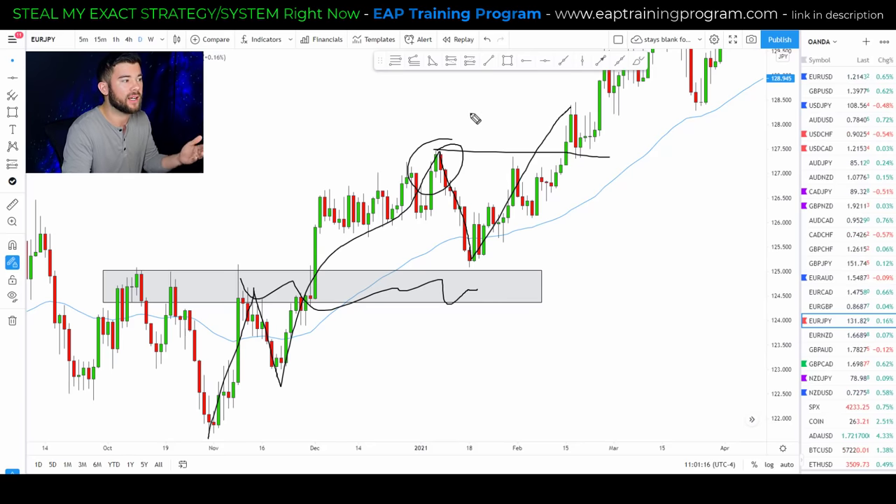
mouse_move(368, 420)
left_mouse_down()
mouse_move(326, 370)
mouse_move(329, 356)
left_mouse_up()
left_click_drag(432, 247, 422, 225)
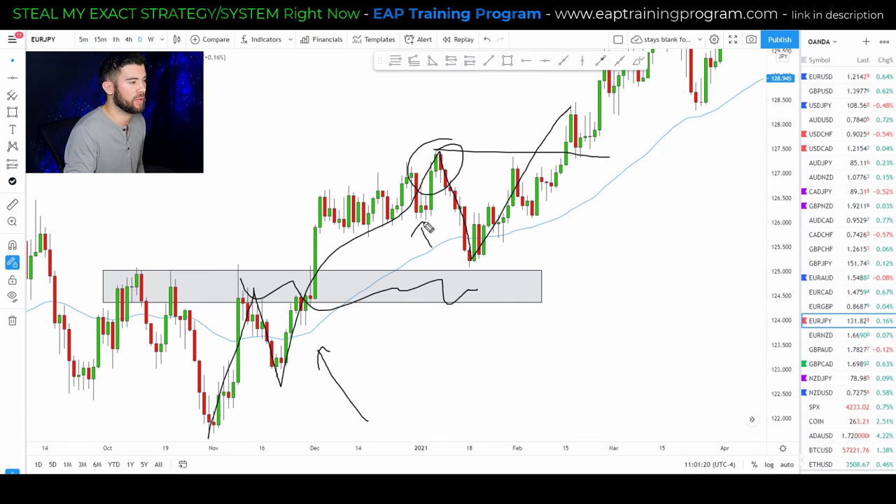
key("Delete")
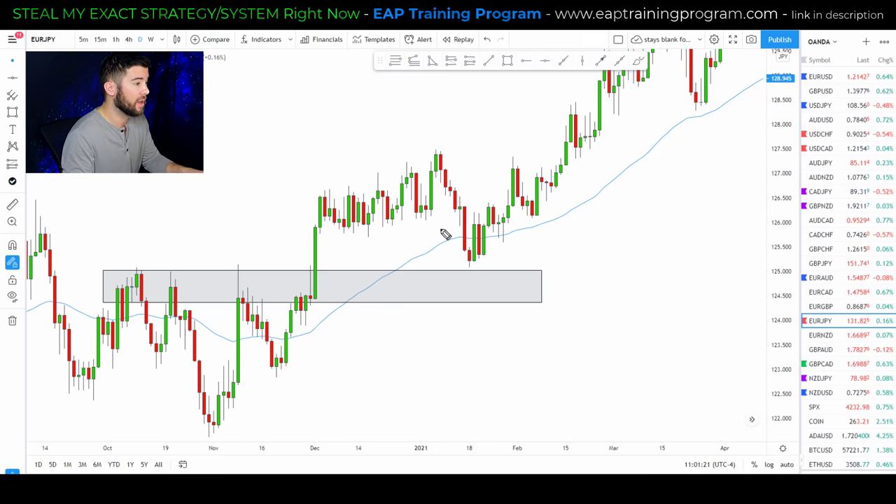
- Draw a grey rectangle zone over the January highs from 11/27/20 to late March 2021, between about 127.469 and 127.097
left_click(509, 62)
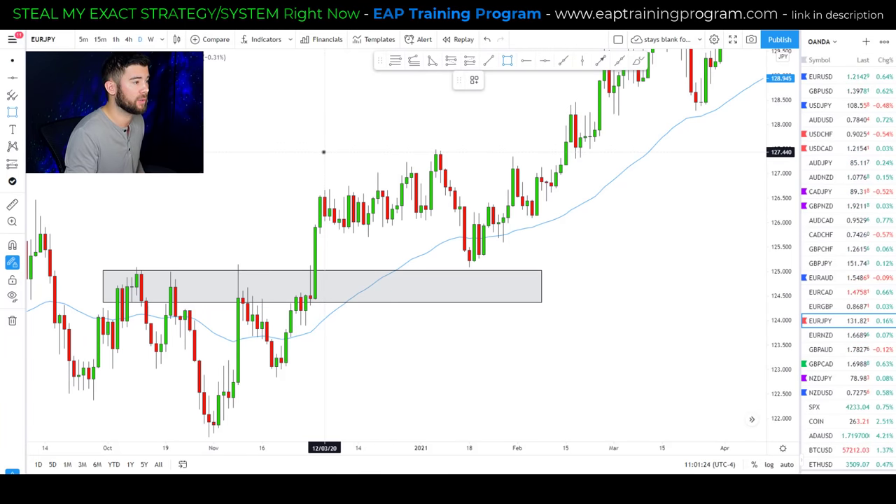
left_click_drag(305, 151, 691, 169)
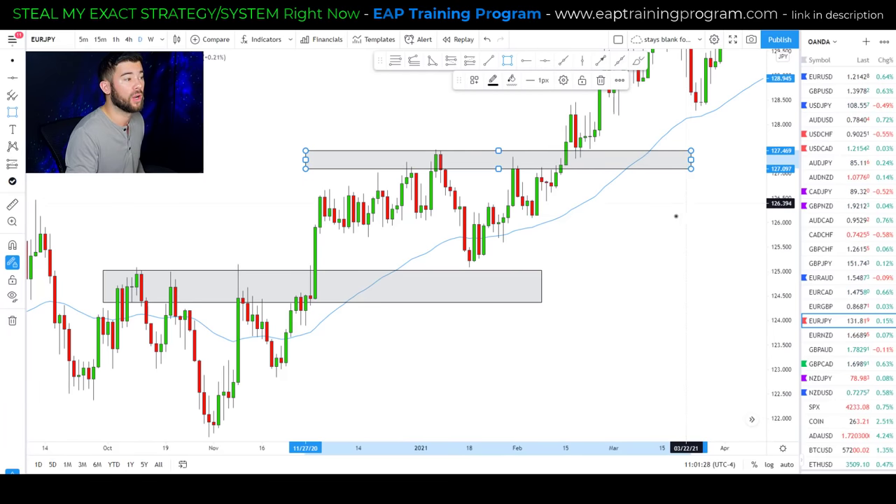
left_click(675, 217)
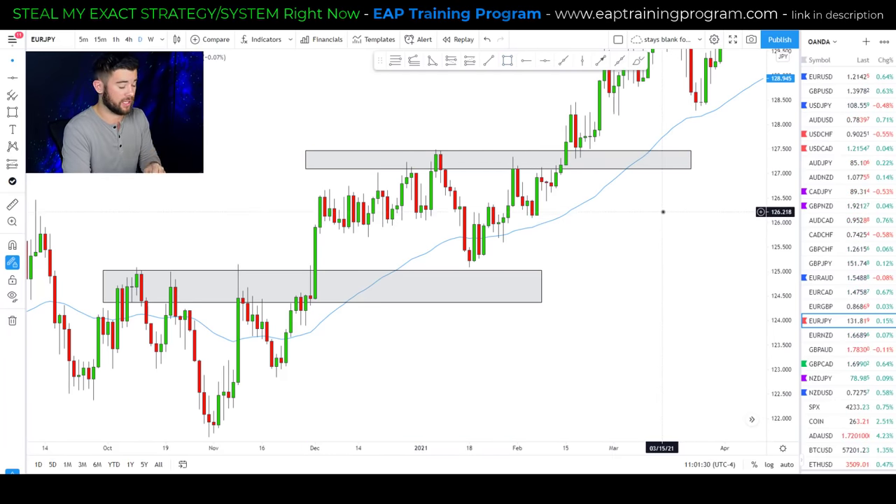
- Mark the late-February retest and bounce above the new zone freehand, trace the upswings from the January low, and clear these marks
mouse_move(592, 138)
left_mouse_down()
mouse_move(579, 147)
mouse_move(578, 103)
mouse_move(588, 158)
mouse_move(621, 68)
mouse_move(625, 109)
left_mouse_up()
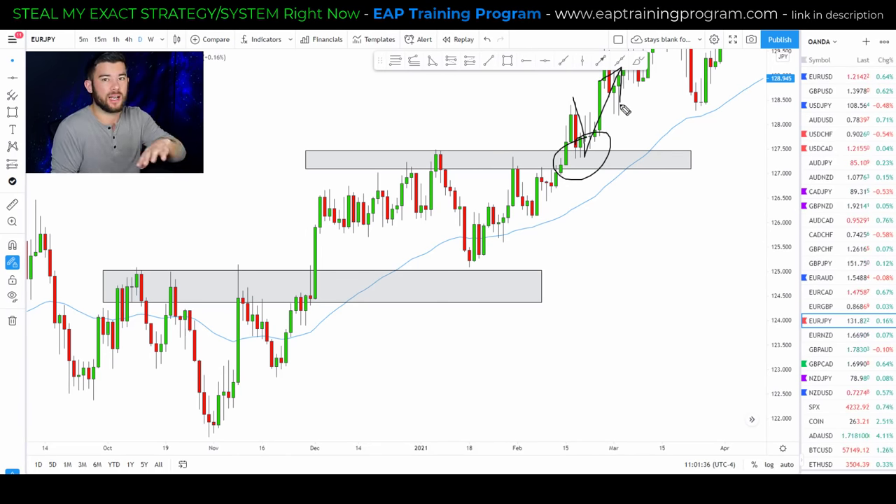
key("ctrl+z")
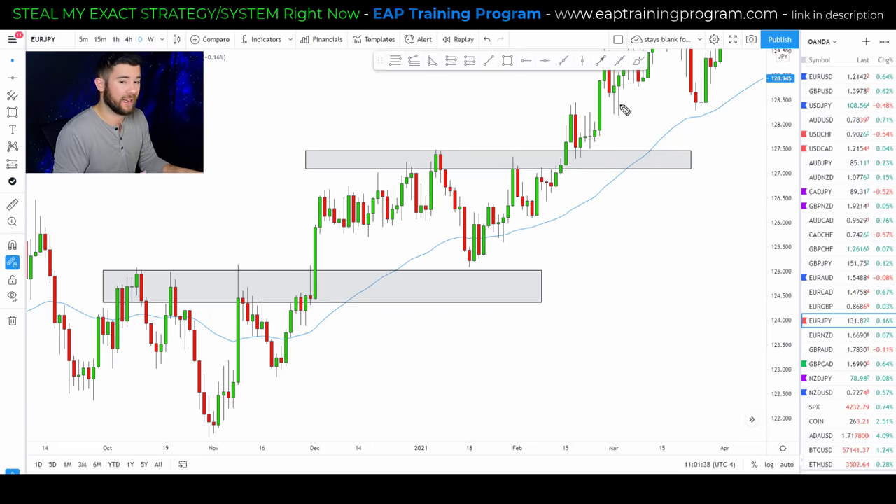
left_click_drag(661, 240, 487, 351)
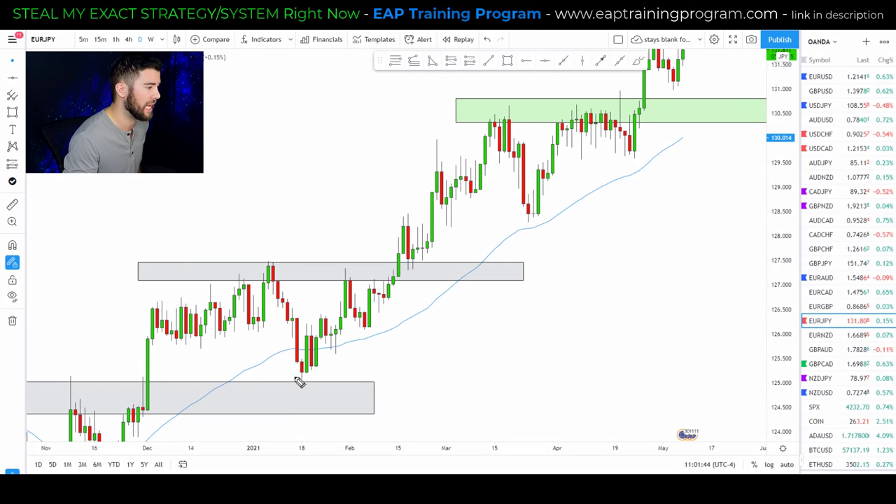
mouse_move(296, 378)
left_mouse_down()
mouse_move(420, 208)
mouse_move(399, 225)
mouse_move(414, 196)
mouse_move(413, 266)
mouse_move(443, 167)
left_mouse_up()
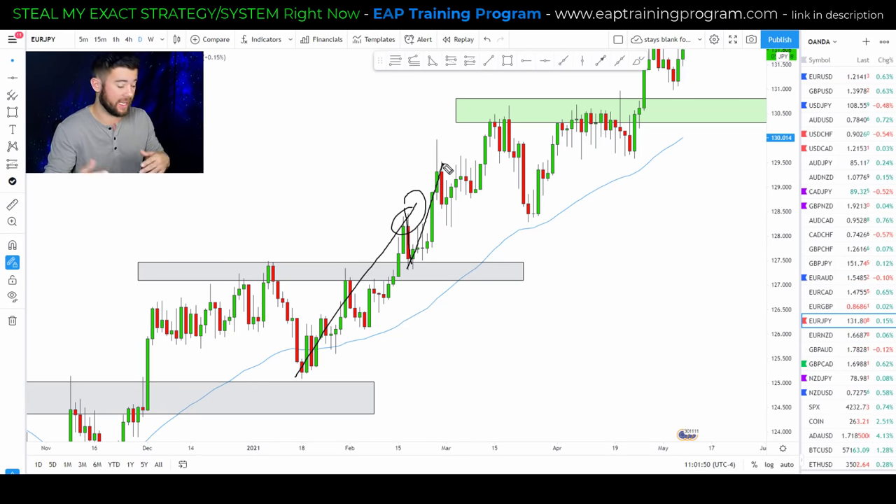
key("ctrl+z")
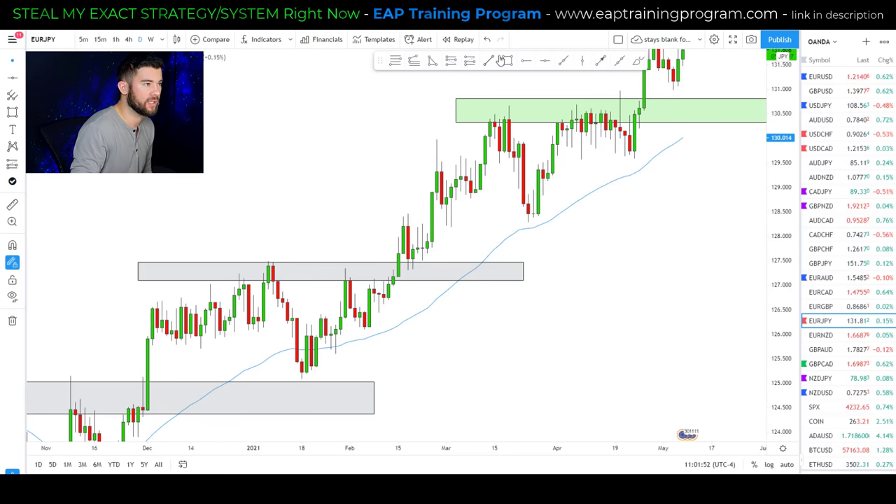
- Draw a grey rectangle zone from 02/05/21 to 04/02/21 between about 128.310 and 127.889
left_click(507, 61)
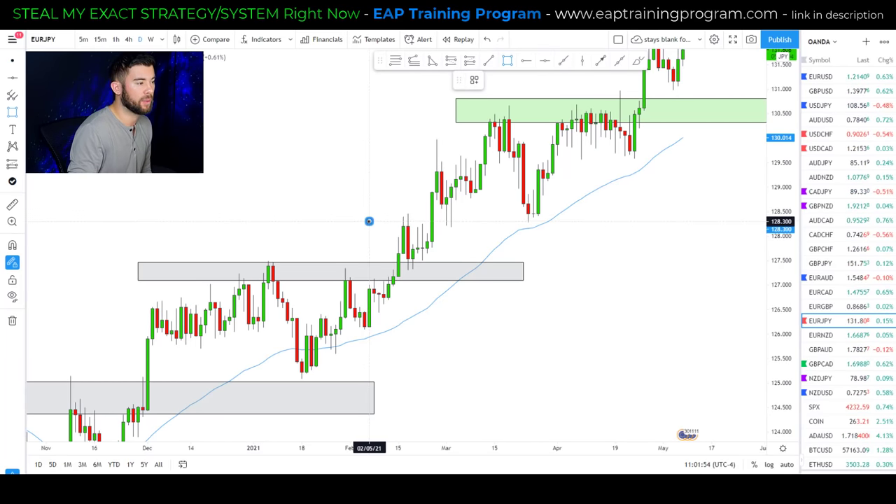
mouse_move(368, 221)
left_mouse_down()
mouse_move(400, 234)
mouse_move(563, 242)
left_mouse_up()
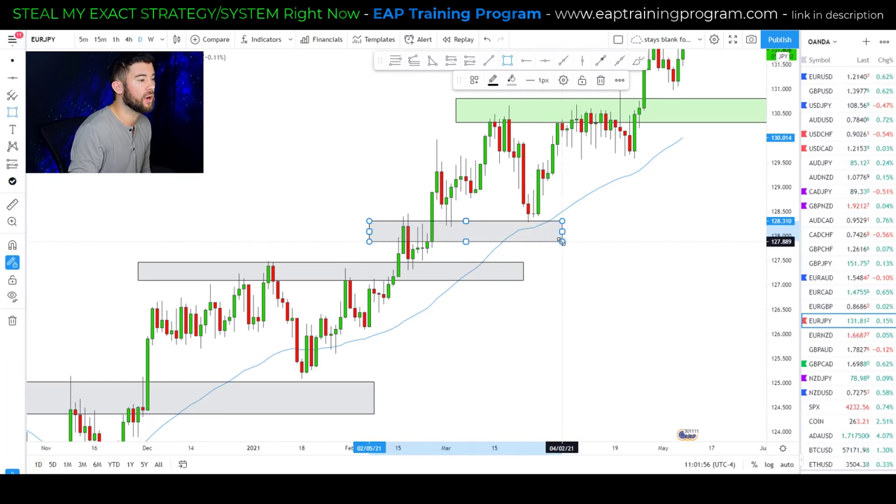
left_click(595, 246)
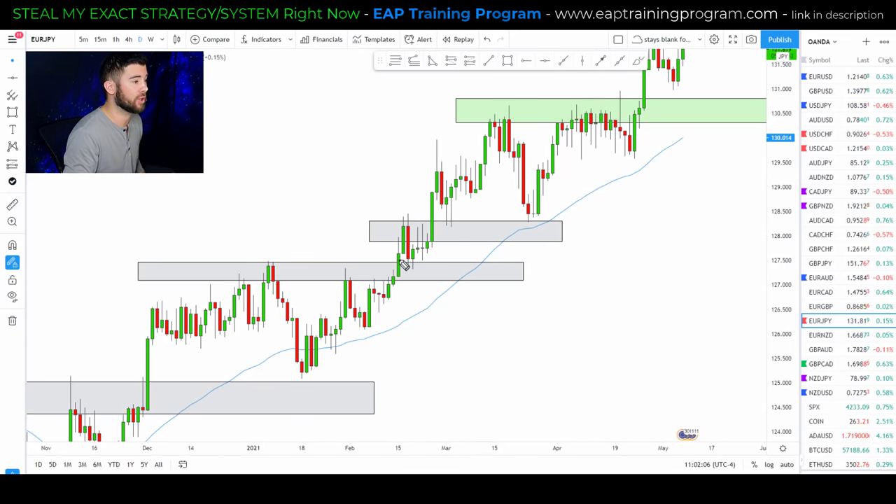
- Trace the swings from the late-February low to the late-March low freehand, circle two swing highs, extend a level, and clear the marks
mouse_move(413, 264)
left_mouse_down()
mouse_move(439, 166)
mouse_move(452, 223)
mouse_move(393, 224)
mouse_move(419, 221)
mouse_move(420, 234)
mouse_move(497, 113)
left_mouse_up()
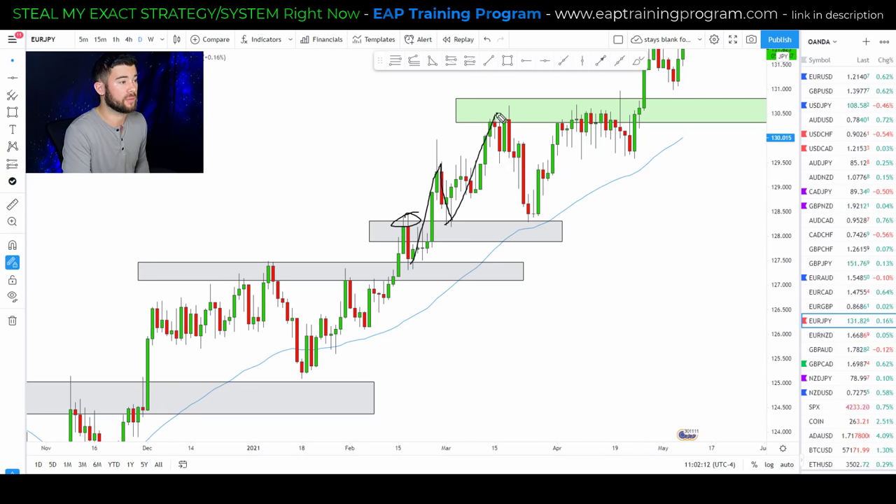
left_click_drag(433, 169, 573, 168)
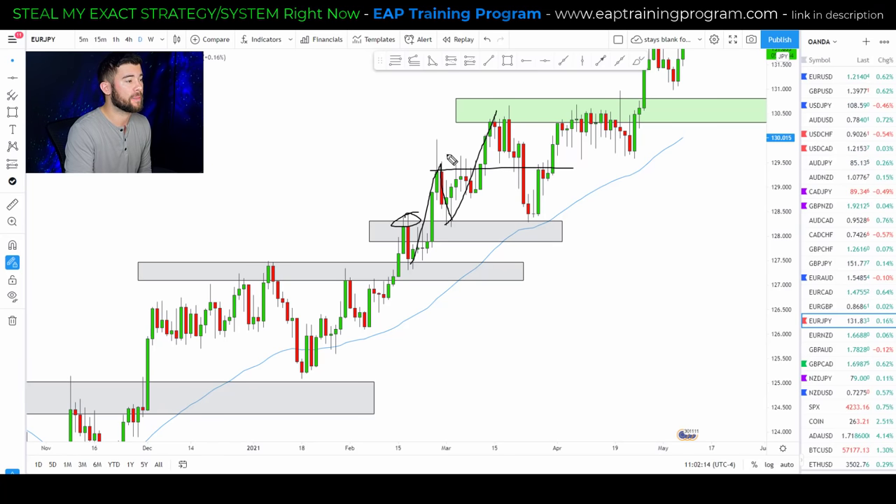
mouse_move(443, 149)
left_mouse_down()
mouse_move(440, 175)
mouse_move(441, 150)
left_mouse_up()
left_click_drag(496, 112, 546, 224)
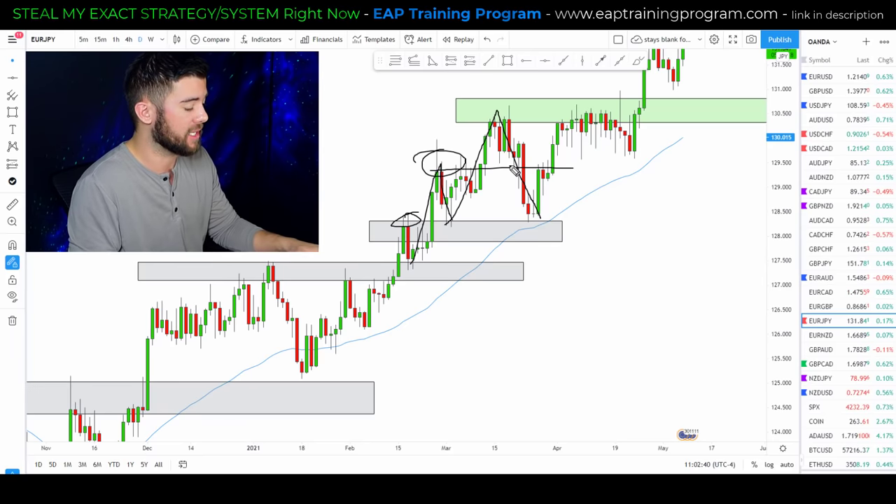
key("e")
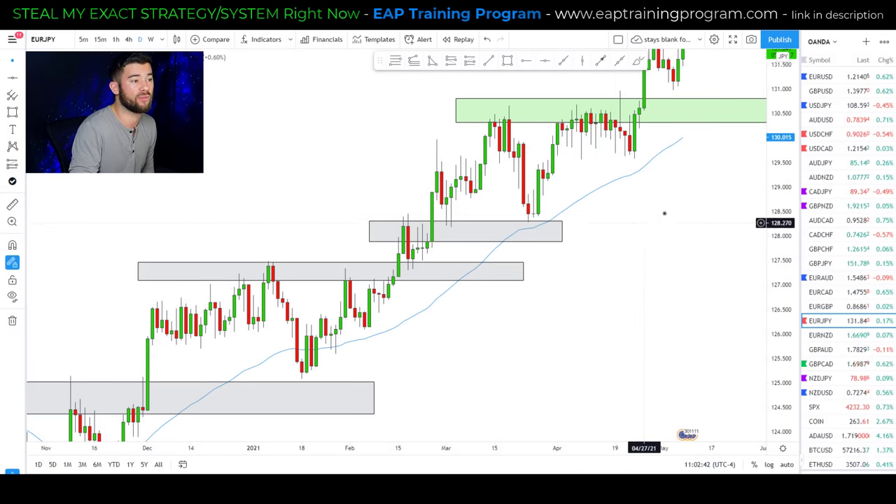
- Circle the mid-March highs in the green zone freehand, point an arrow at them, and trace the upswing from the late-March low
left_click_drag(664, 208, 605, 324)
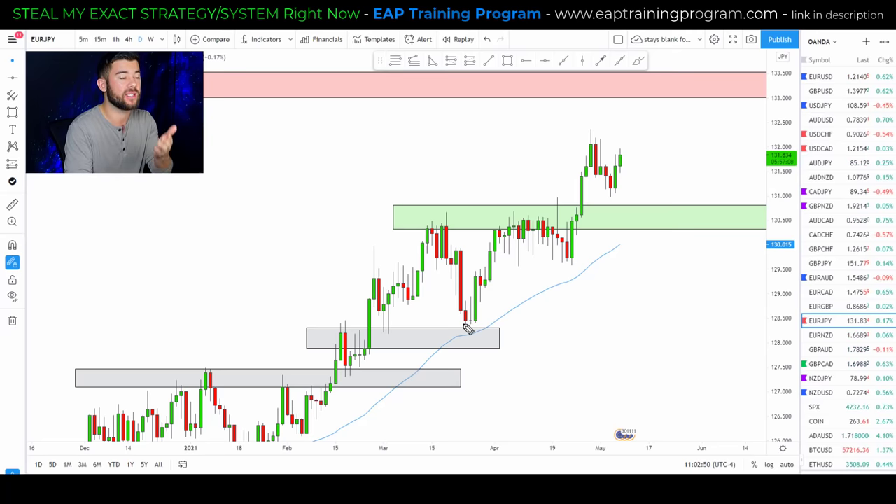
mouse_move(452, 205)
left_mouse_down()
mouse_move(470, 232)
mouse_move(441, 207)
left_mouse_up()
mouse_move(440, 151)
left_mouse_down()
mouse_move(441, 203)
mouse_move(464, 158)
left_mouse_up()
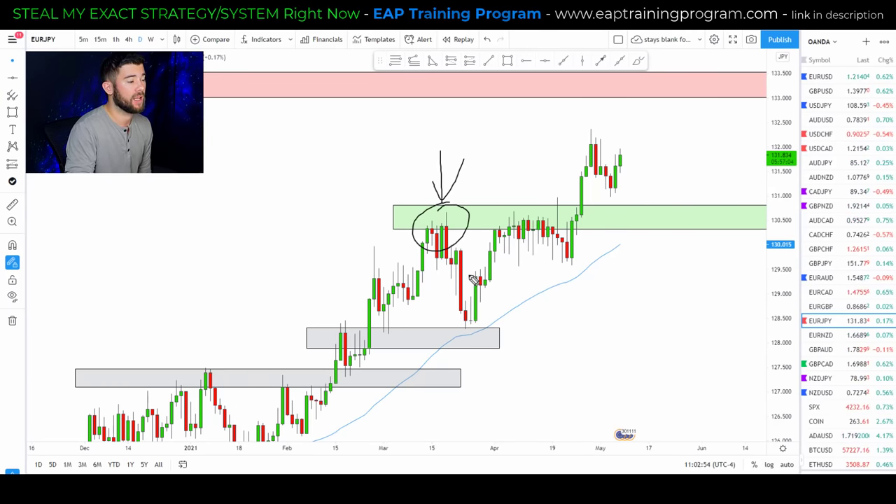
mouse_move(467, 326)
left_mouse_down()
mouse_move(565, 198)
mouse_move(584, 129)
left_mouse_up()
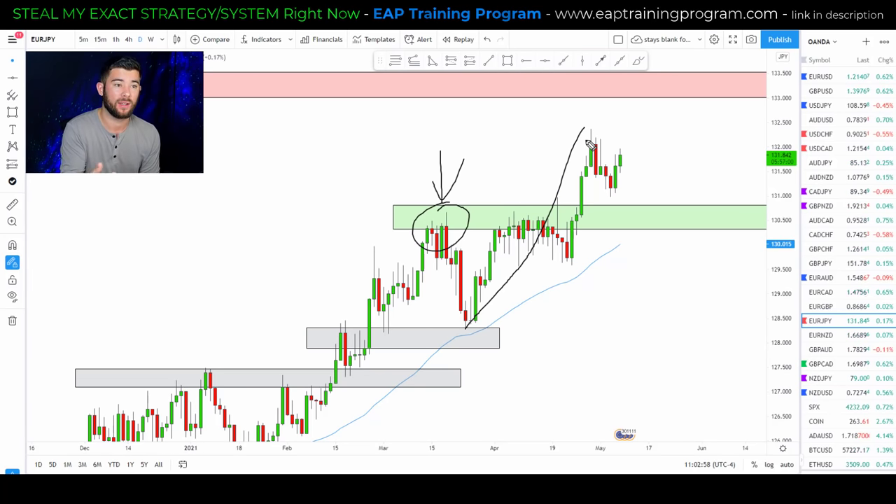
- Sketch a wavy path along the green zone with an arrow below it, and project a pullback from the latest candle and a bounce
mouse_move(434, 228)
left_mouse_down()
mouse_move(566, 218)
mouse_move(653, 233)
left_mouse_up()
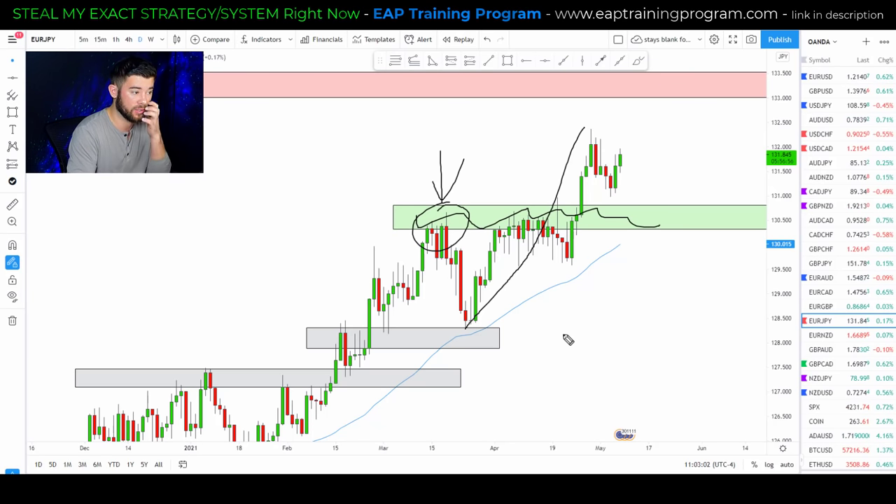
mouse_move(536, 286)
left_mouse_down()
mouse_move(535, 245)
mouse_move(551, 260)
left_mouse_up()
left_click_drag(620, 153, 643, 221)
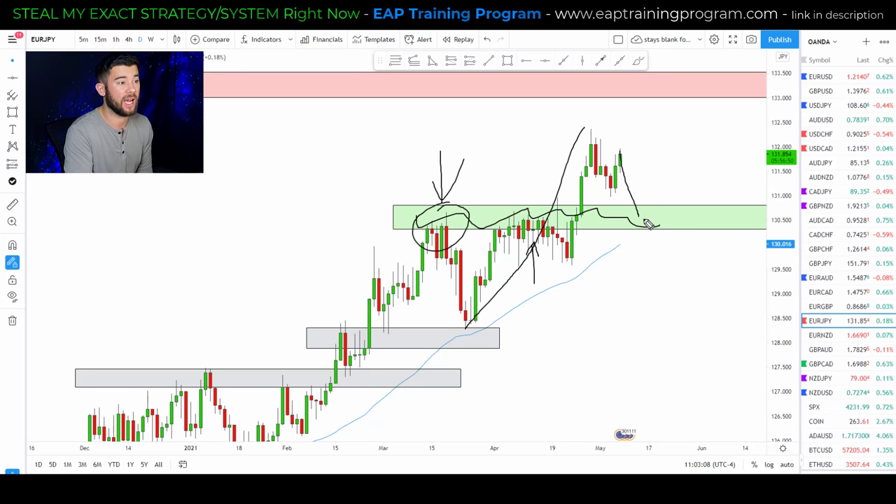
mouse_move(639, 221)
left_mouse_down()
mouse_move(675, 129)
mouse_move(676, 101)
mouse_move(682, 130)
left_mouse_up()
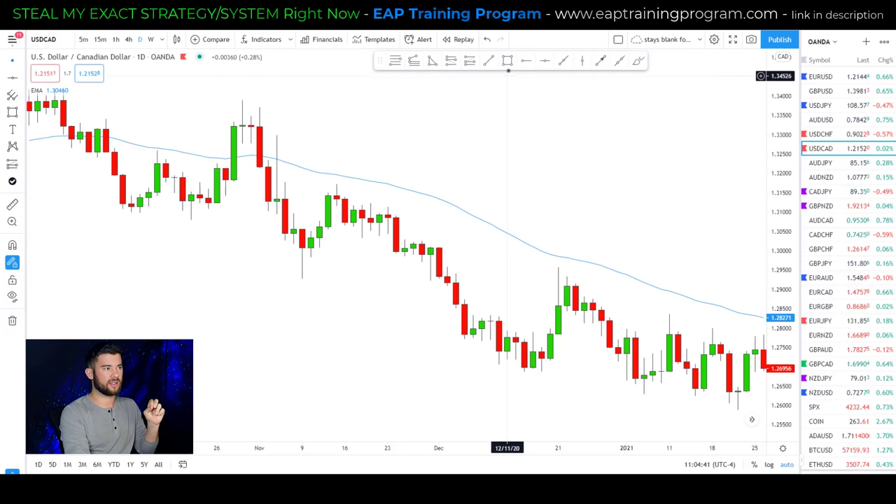
- On the USDCAD chart, draw connected trend lines from the late-October high through the early-November low and 11/13/20 high to the 12/16/20 low
left_click(489, 60)
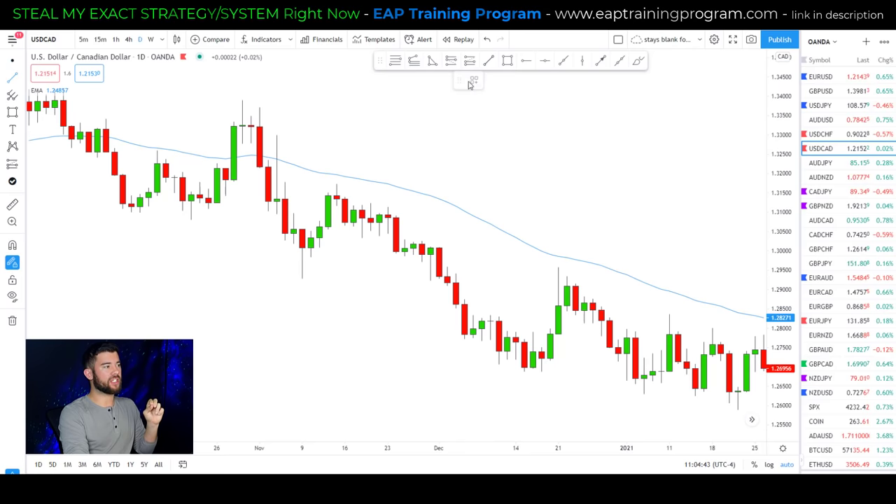
left_click(242, 101)
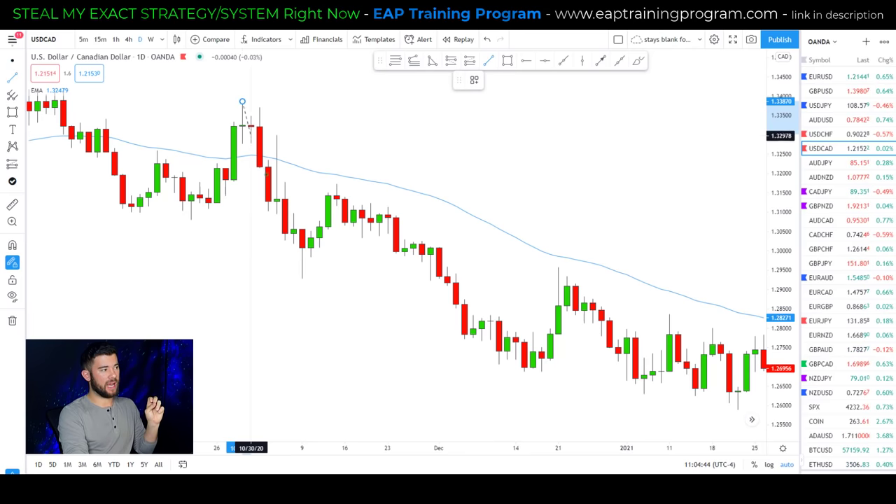
left_click(302, 277)
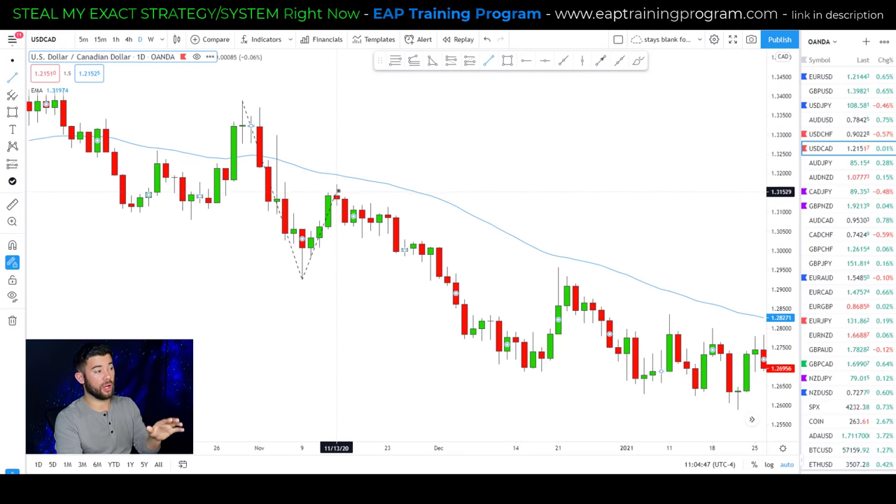
left_click(336, 185)
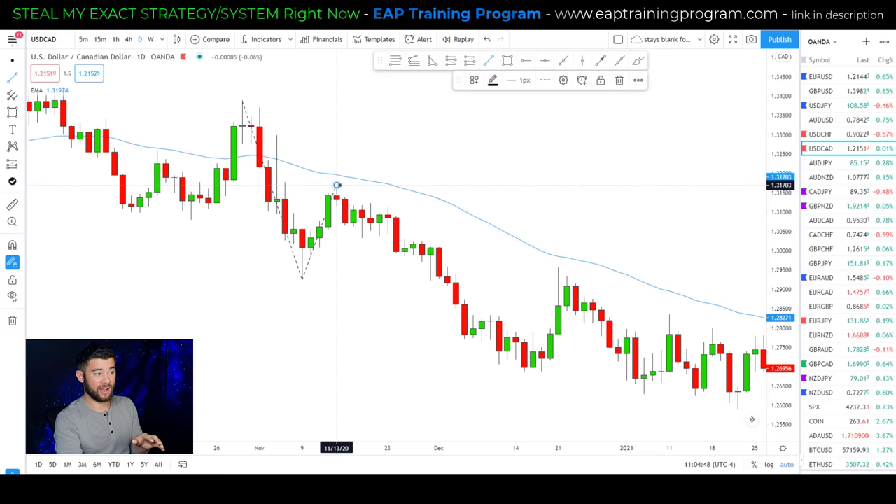
left_click(533, 373)
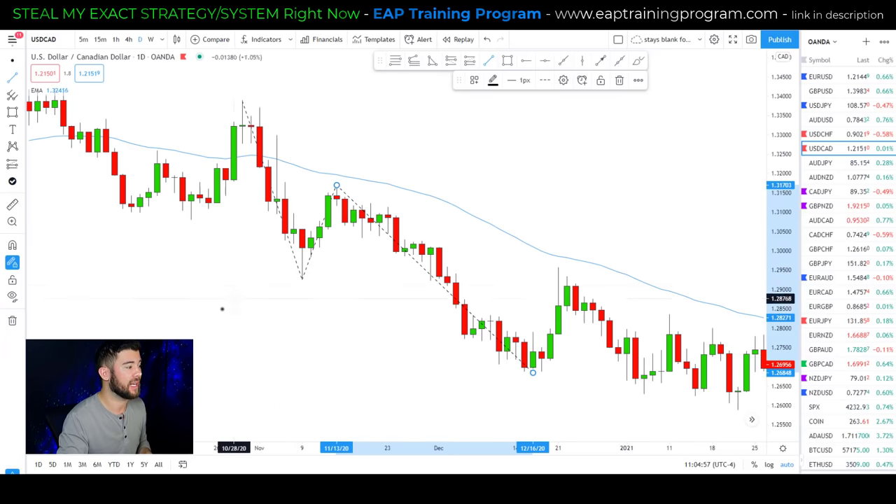
left_click(224, 309)
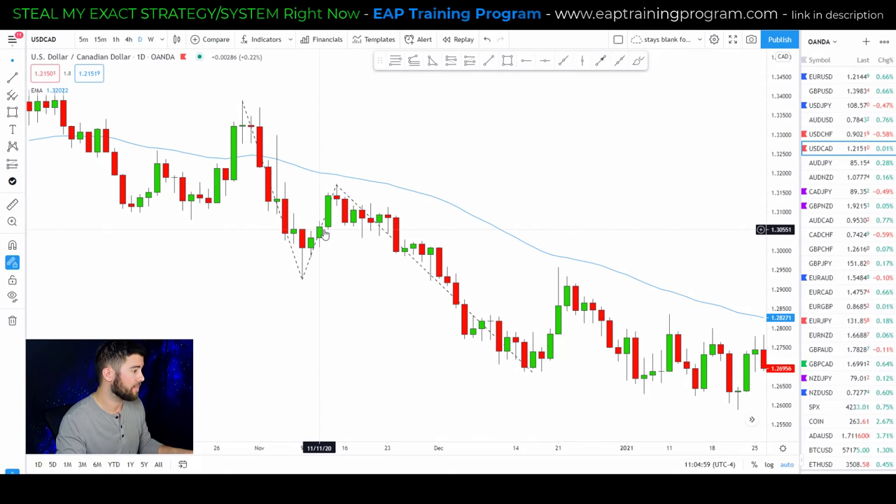
- Sketch a freehand level from the circled early-November low to the December high, add an arrow and swing lines, and clear the freehand marks
left_click_drag(317, 273, 599, 269)
mouse_move(567, 189)
left_mouse_down()
mouse_move(566, 241)
mouse_move(583, 214)
left_mouse_up()
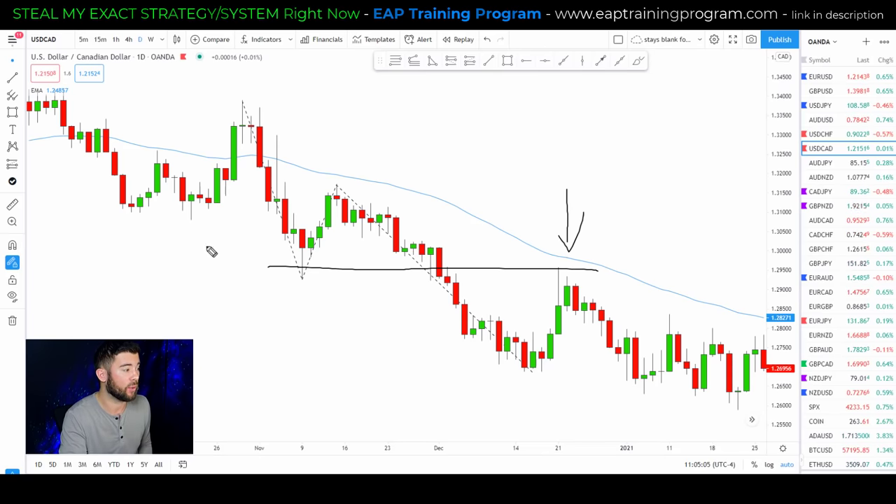
mouse_move(306, 253)
left_mouse_down()
mouse_move(296, 273)
mouse_move(355, 184)
left_mouse_up()
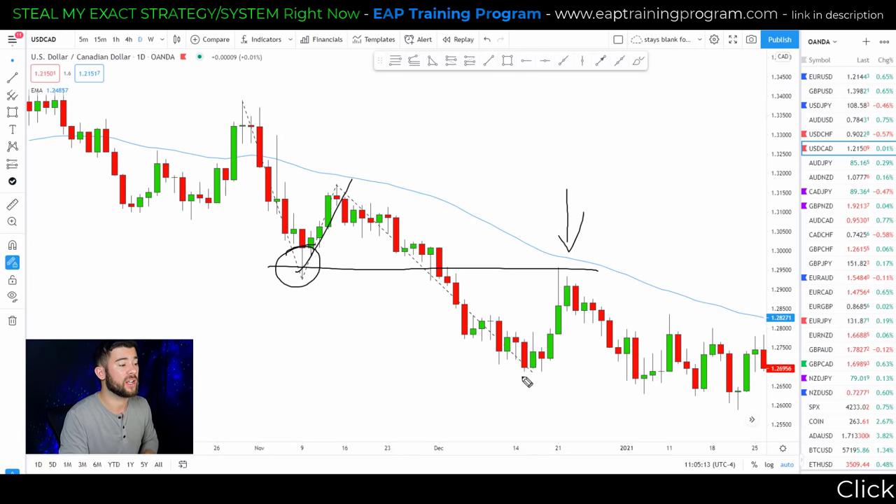
mouse_move(525, 374)
left_mouse_down()
mouse_move(578, 277)
mouse_move(652, 376)
mouse_move(673, 369)
left_mouse_up()
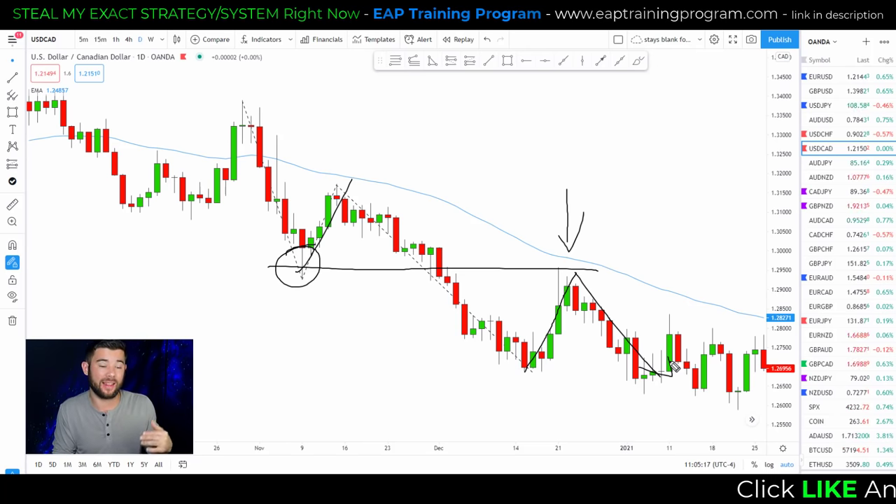
key("Escape")
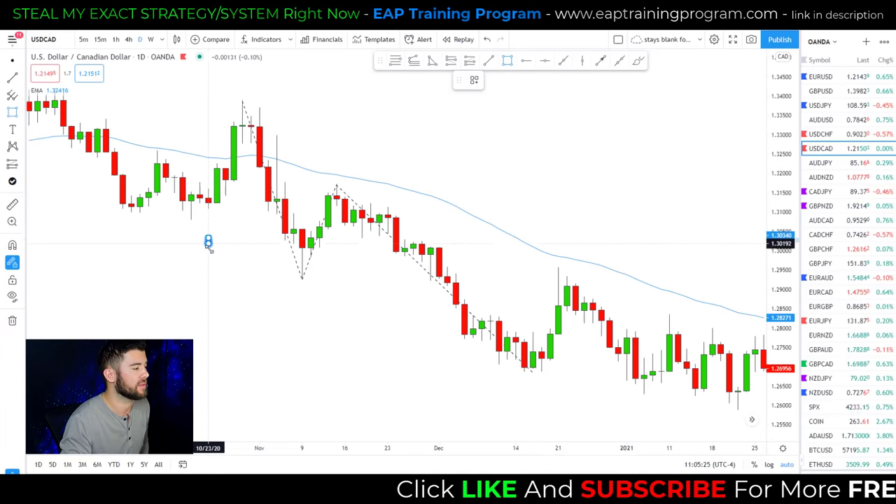
- Draw a grey rectangle zone from 10/23/20 to 01/05/21 between about 1.30340 and 1.29412
left_click_drag(208, 239, 635, 274)
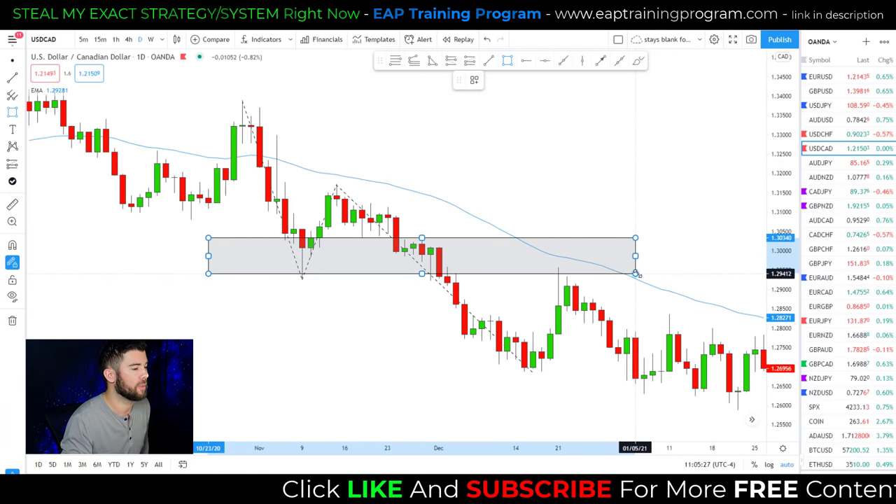
left_click(517, 184)
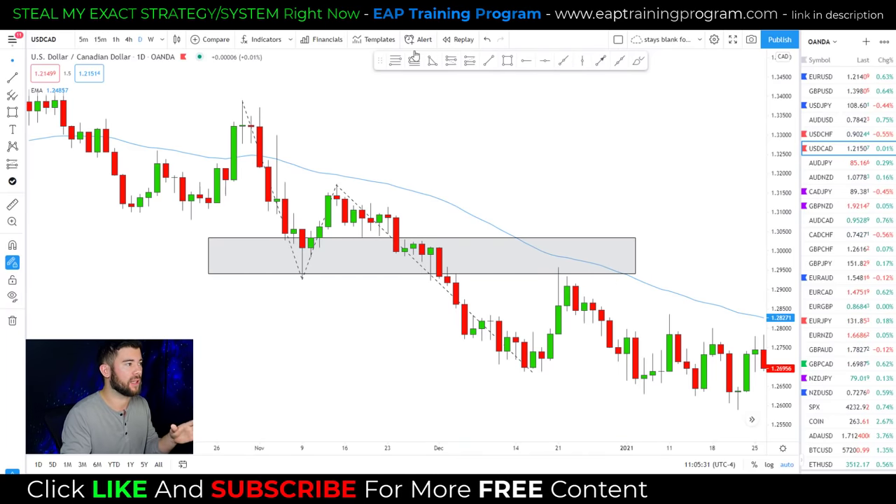
- Start a bar replay of the USDCAD chart from around 12/21/20
left_click(459, 39)
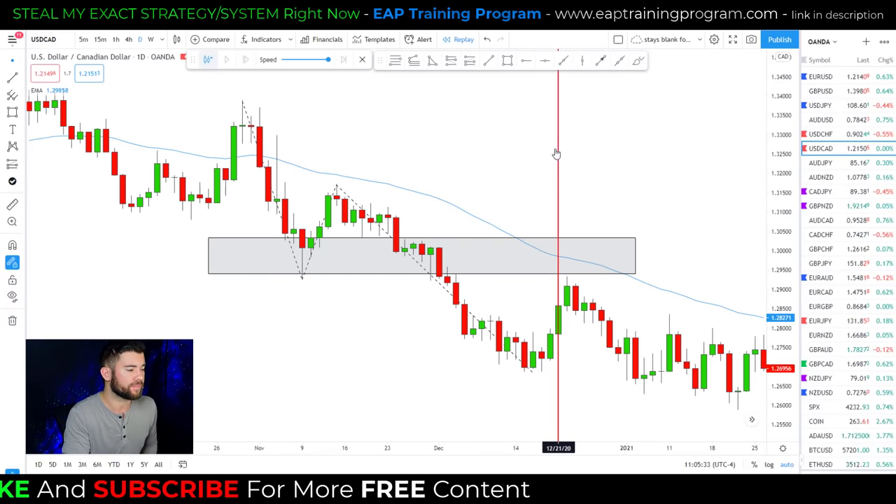
left_click(552, 154)
right_click(597, 171)
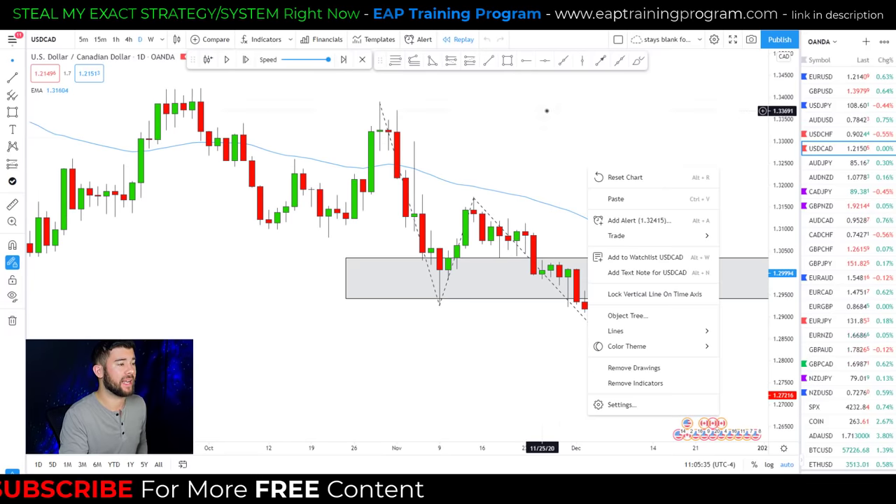
- Sketch a freehand rise from the mid-December low into the grey zone, plus a stroke rightward from the early-November low
left_click(584, 144)
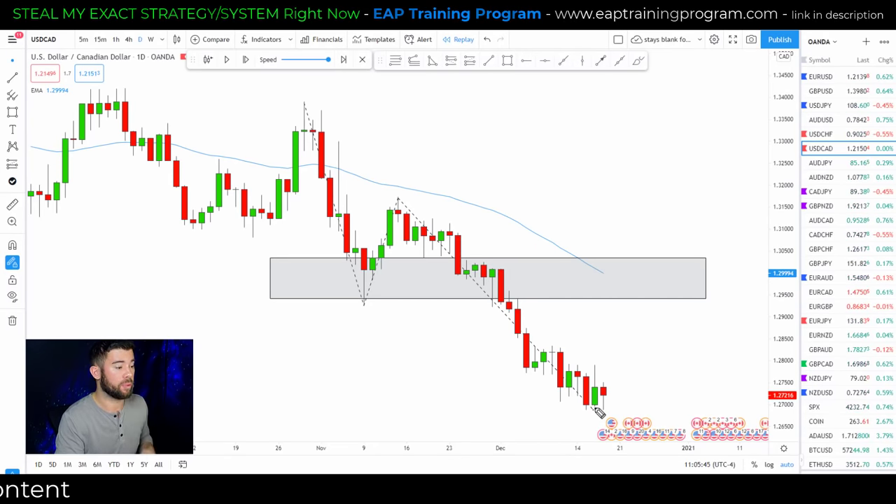
left_click_drag(594, 410, 678, 275)
mouse_move(371, 291)
left_mouse_down()
mouse_move(503, 273)
mouse_move(678, 277)
mouse_move(707, 360)
mouse_move(715, 336)
left_mouse_up()
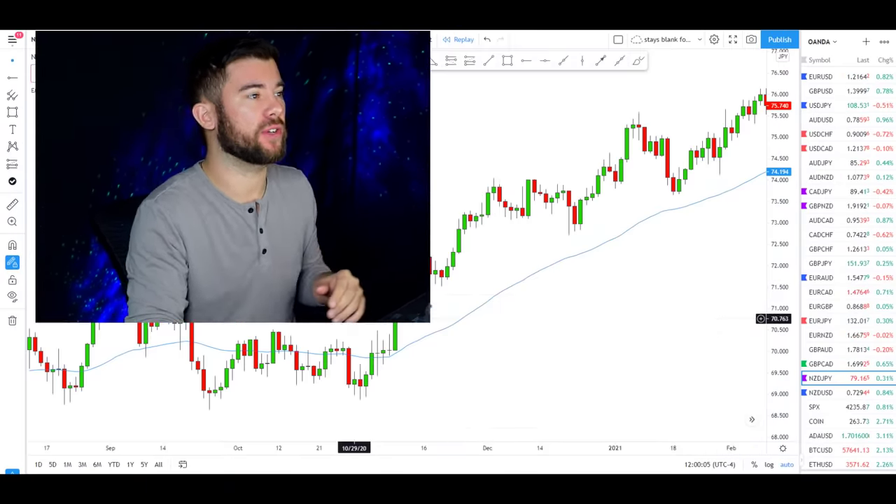
- On the NZDJPY chart, draw a grey rectangle zone starting at 11/05/20 between about 72.786 and 72.33
left_click(507, 61)
left_click(383, 232)
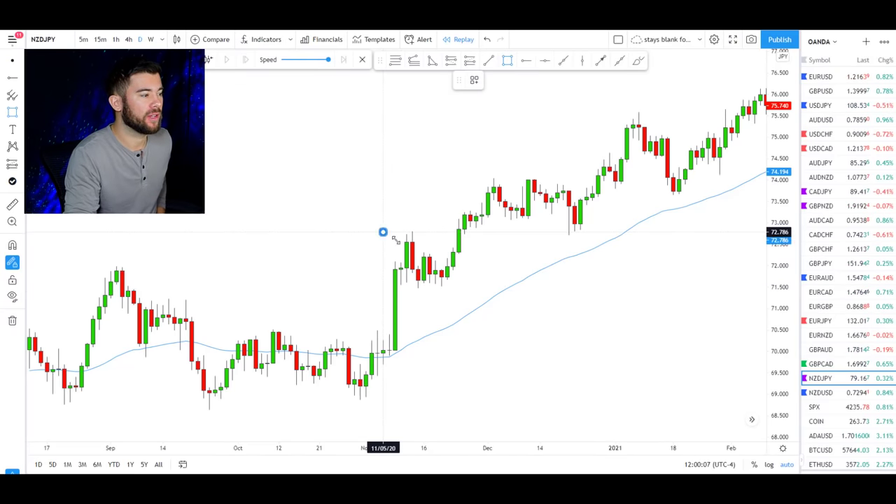
left_click(644, 251)
- Draw a second rectangle zone from 11/25/20 to 01/26/21 and tighten its edges to about 74.08 and 73.713
left_click(464, 169)
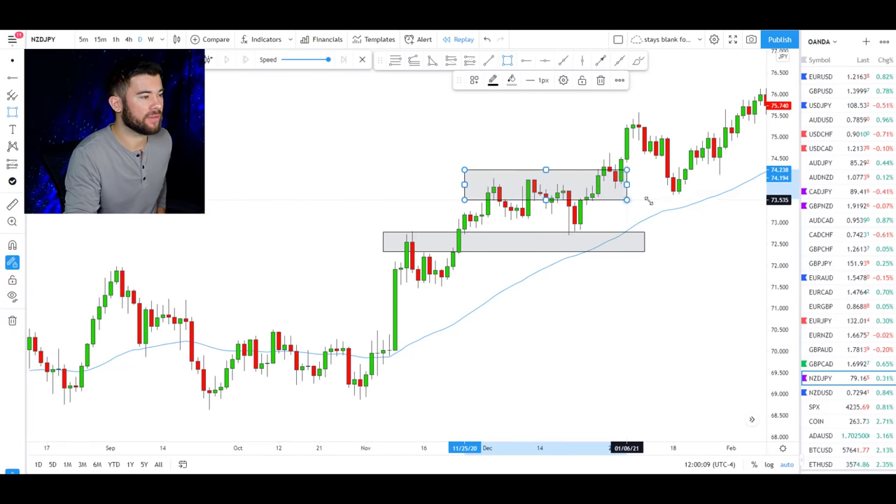
left_click(702, 199)
left_click_drag(702, 199, 708, 192)
left_click(712, 200)
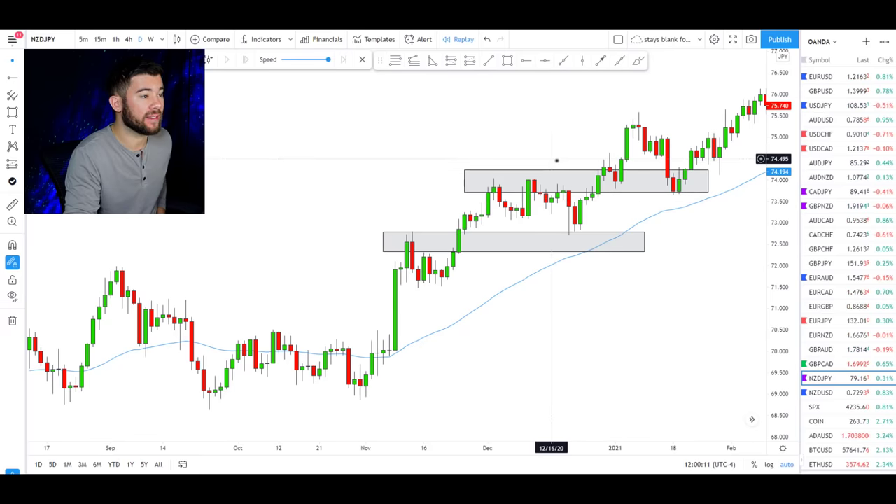
left_click_drag(581, 170, 581, 177)
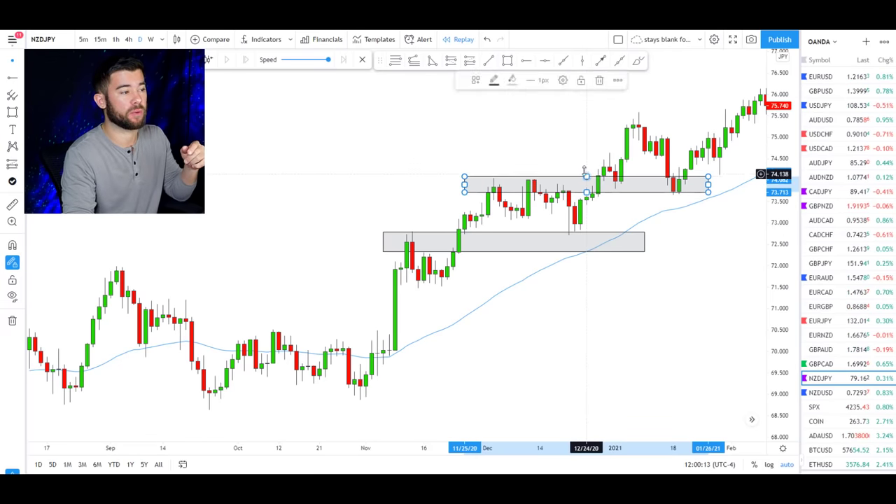
left_click(575, 162)
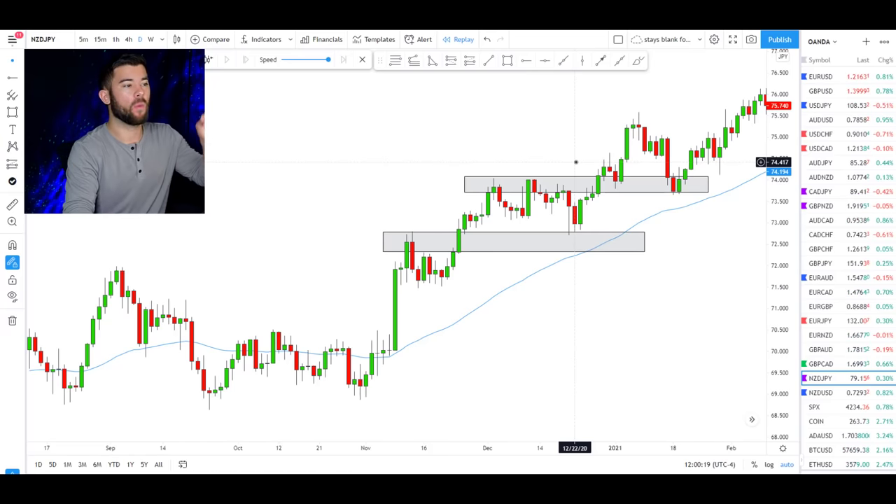
- Circle the latest May candle at the dotted 79.228 level freehand, and undo the mark
left_click_drag(576, 162, 198, 219)
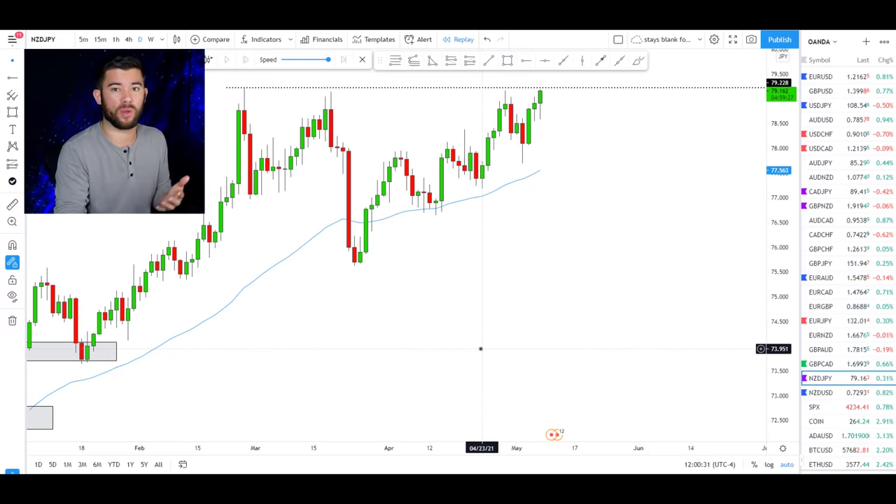
scroll(556, 301, "down", 4)
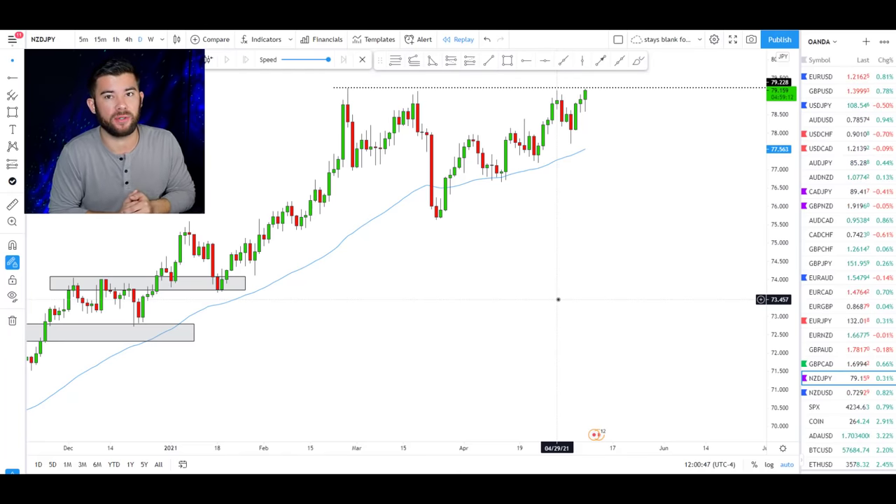
scroll(563, 280, "down", 3)
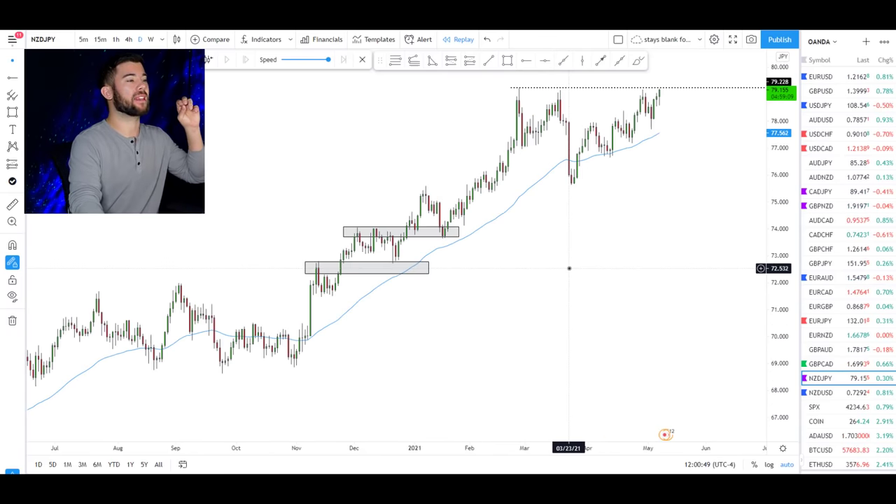
scroll(568, 266, "up", 3)
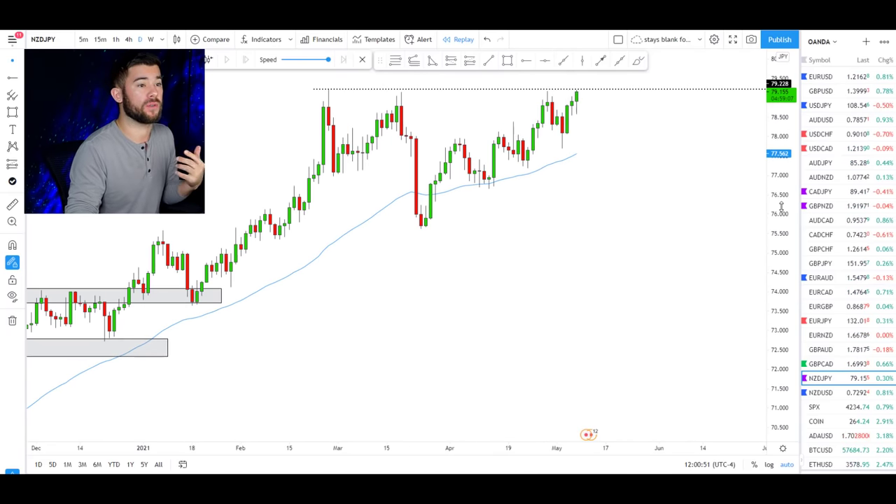
left_click_drag(688, 258, 693, 259)
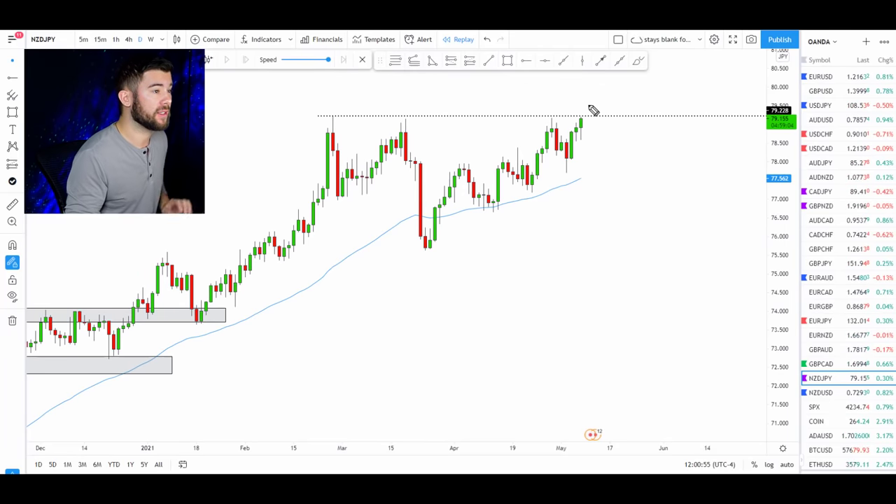
mouse_move(593, 111)
left_mouse_down()
mouse_move(598, 130)
mouse_move(586, 124)
left_mouse_up()
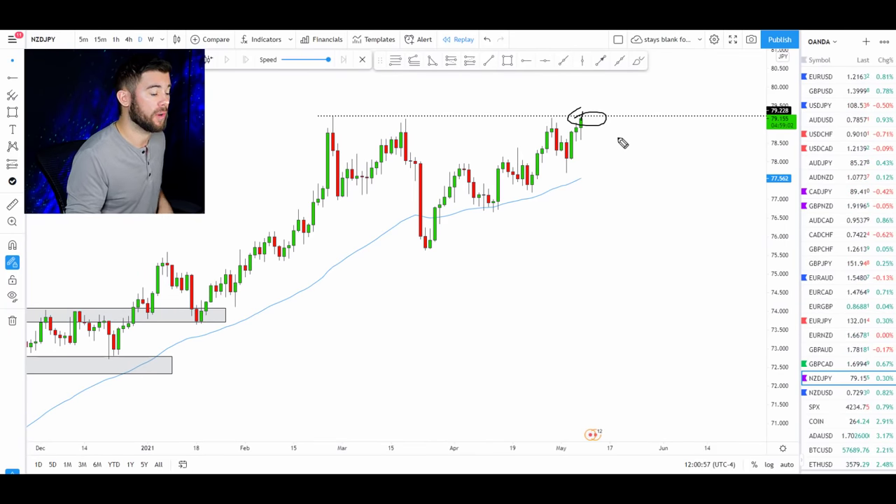
key("ctrl+z")
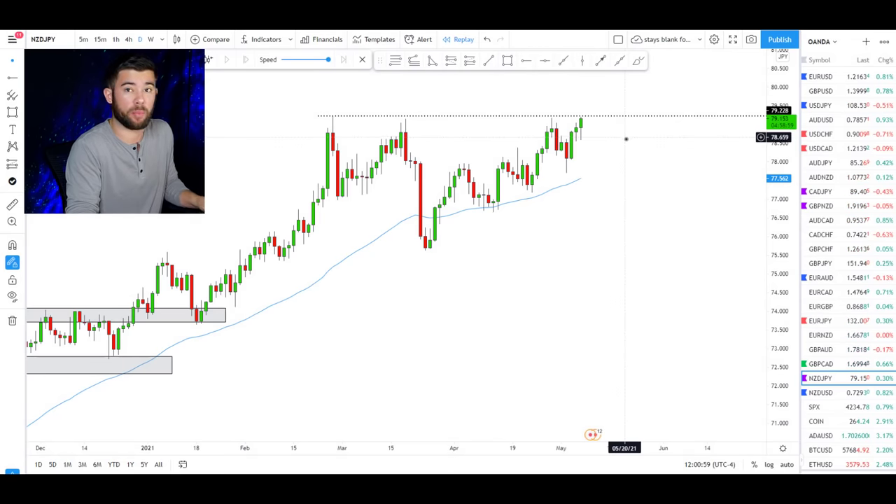
- Circle the late-February high and sketch a freehand level from it across to mid-May, and clear both marks
scroll(625, 139, "down", 1)
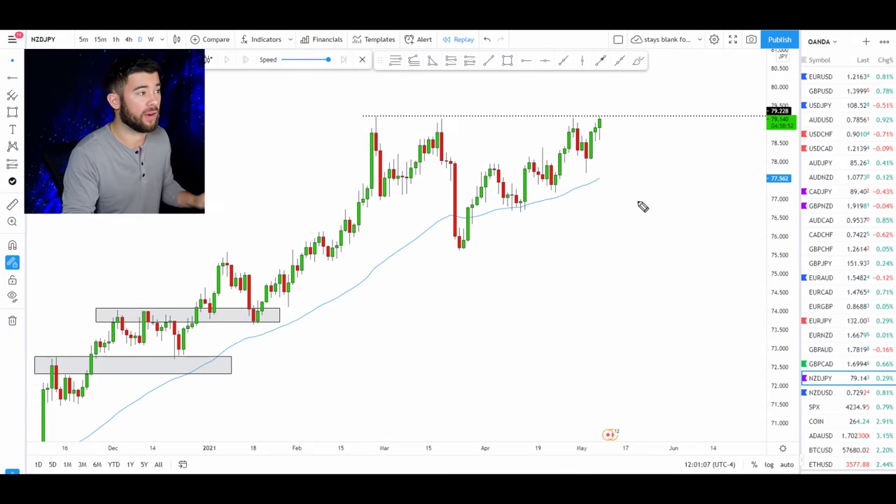
left_click_drag(371, 107, 372, 119)
left_click_drag(454, 138, 659, 143)
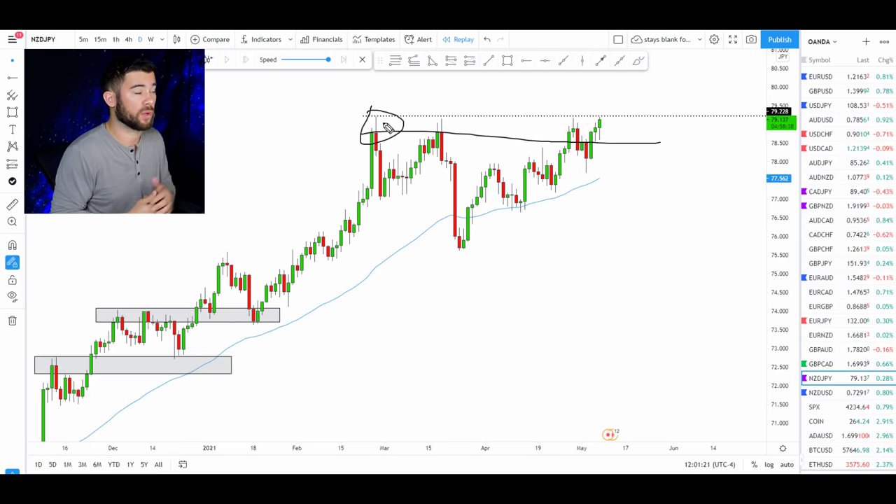
key("ctrl+z")
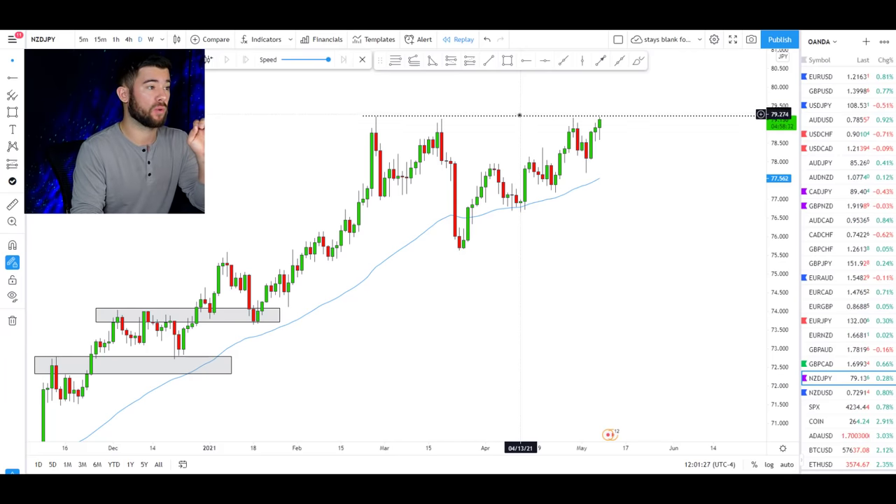
- Delete the dotted ray at the February high and place a full-width horizontal line at 79.210
left_click(520, 117)
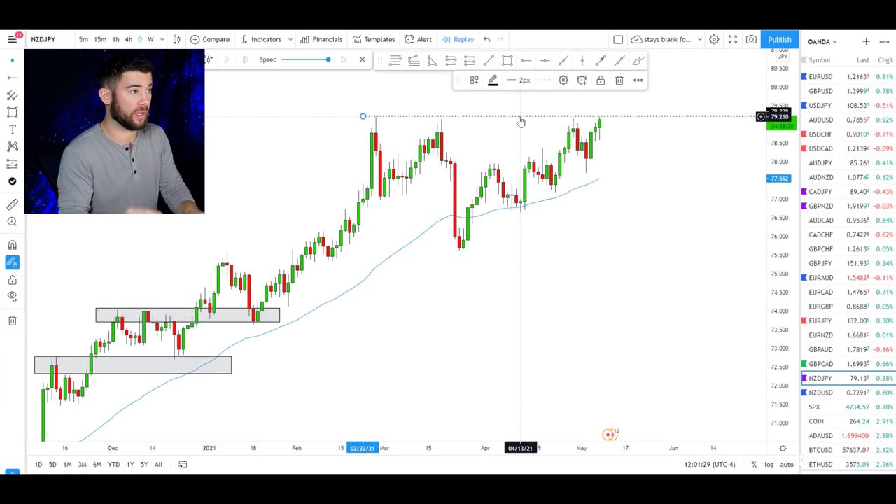
key("Delete")
left_click(545, 60)
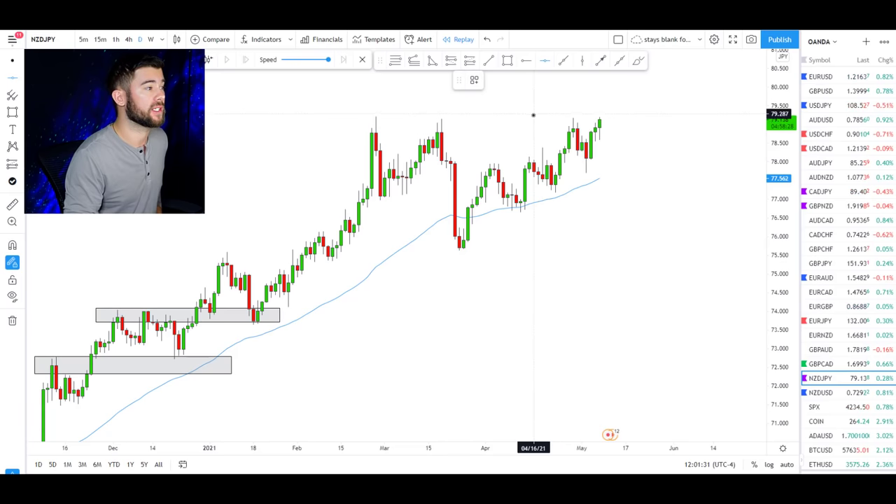
left_click(536, 117)
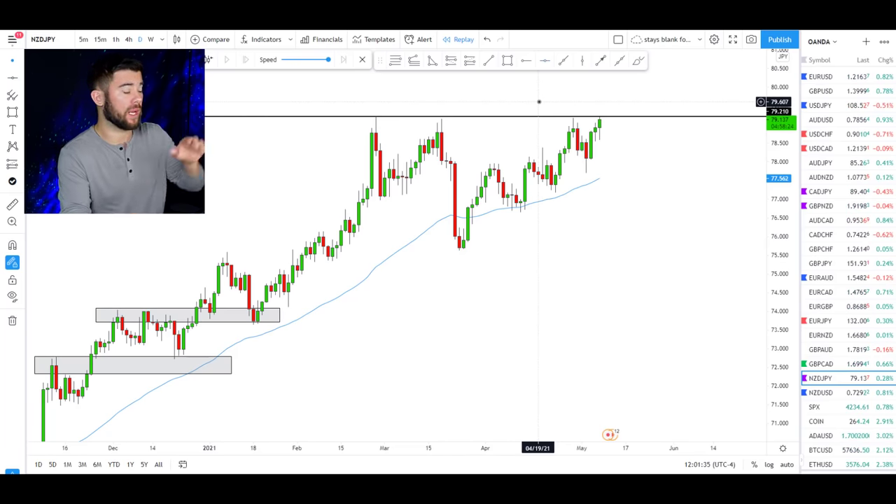
- Circle the late-February high at the 79.210 line and add a short freehand stroke below the March candles
left_click_drag(371, 114, 376, 134)
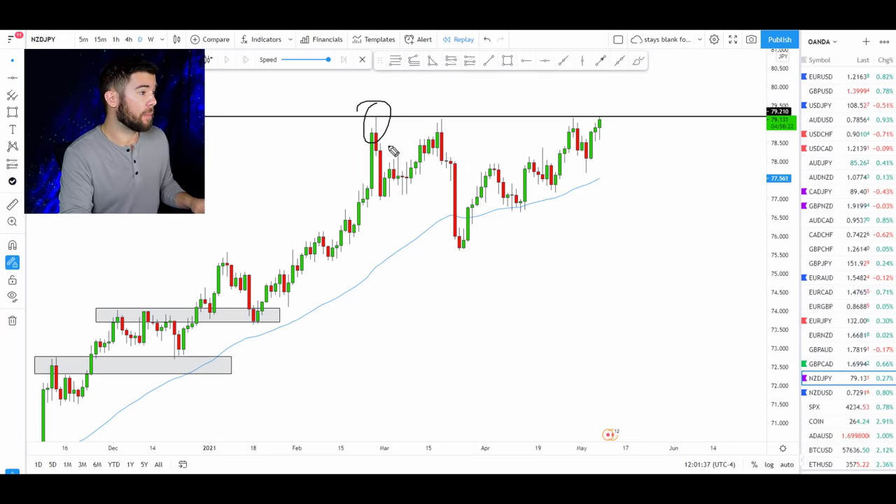
mouse_move(418, 226)
left_mouse_down()
mouse_move(410, 210)
mouse_move(424, 209)
left_mouse_up()
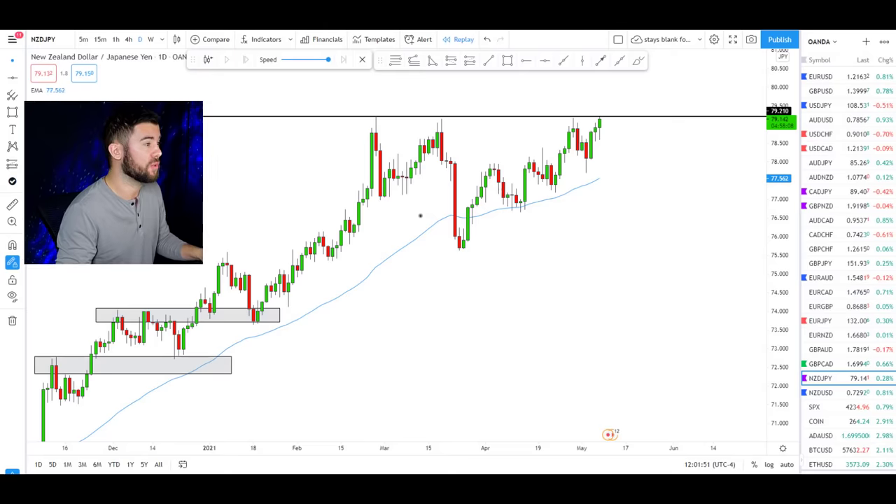
- Circle the April 2018 high at the 79.210 line, sketch an arrow pointing at it, and clear the marks
scroll(418, 215, "down", 10)
left_click_drag(399, 263, 745, 261)
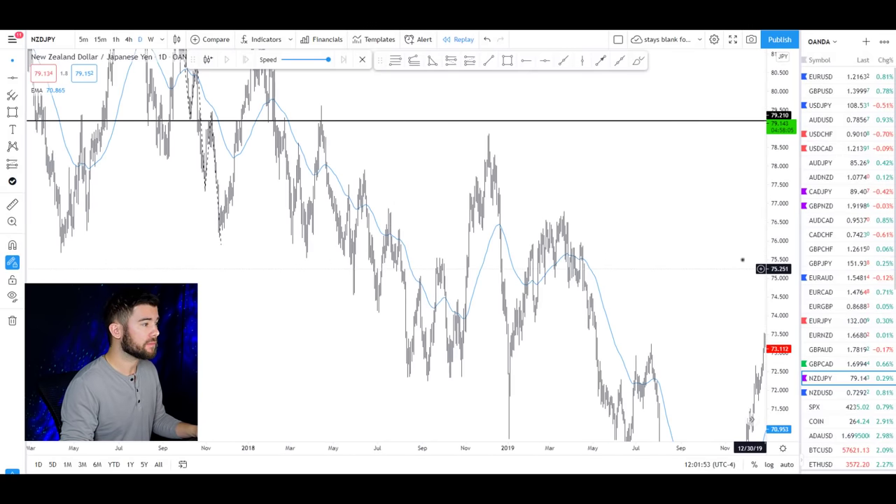
left_click_drag(362, 283, 707, 280)
scroll(556, 308, "up", 5)
scroll(556, 308, "up", 3)
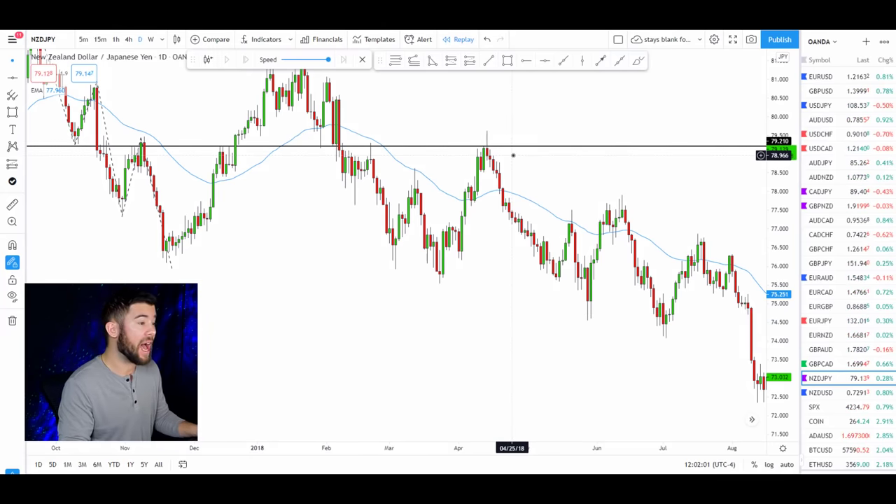
mouse_move(497, 135)
left_mouse_down()
mouse_move(483, 139)
mouse_move(498, 134)
left_mouse_up()
mouse_move(544, 99)
left_mouse_down()
mouse_move(509, 136)
mouse_move(527, 139)
left_mouse_up()
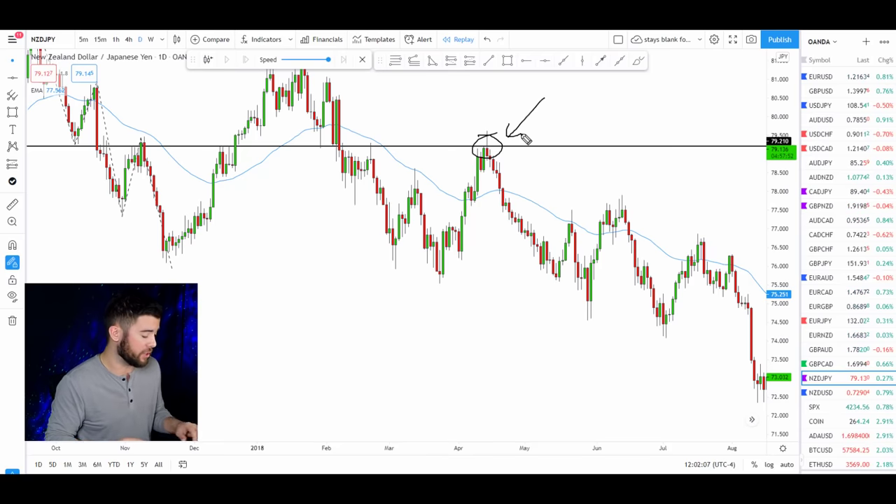
key("Escape")
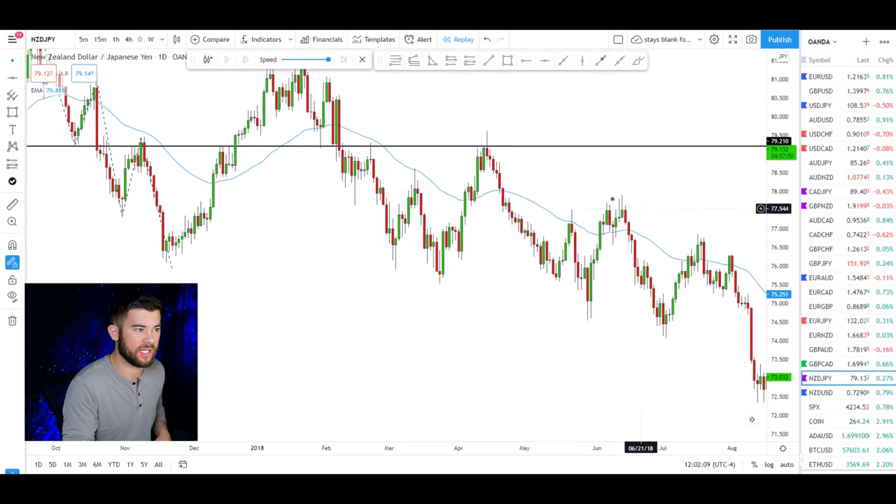
- Circle the late-February 2021 high and sketch a freehand level just below the 79.210 line past the mid-March high
left_click_drag(614, 200, 222, 224)
scroll(222, 224, "down", 10)
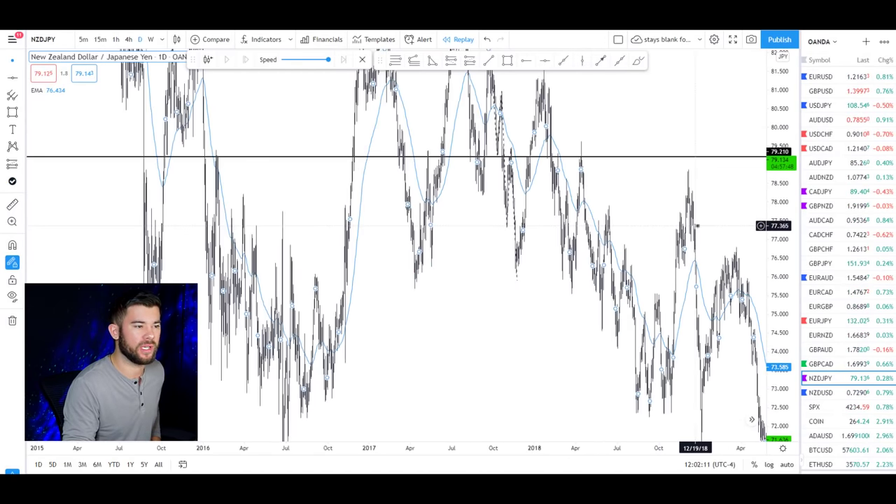
scroll(670, 242, "up", 8)
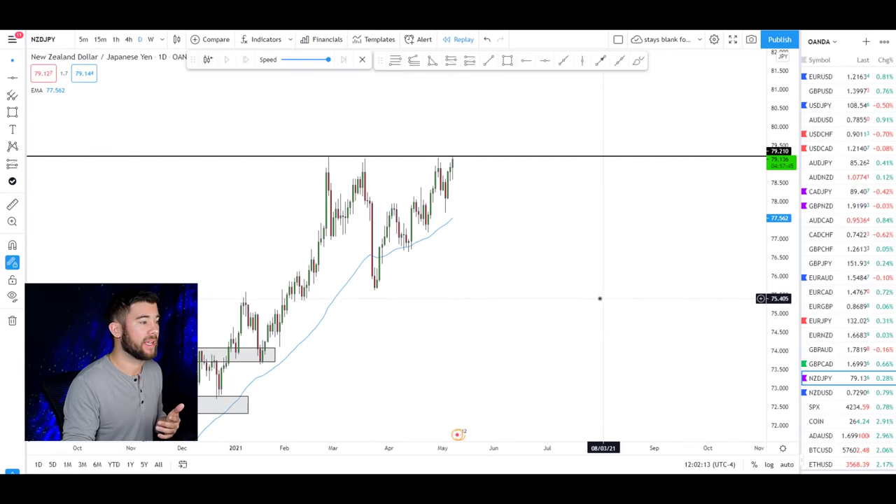
scroll(667, 334, "up", 4)
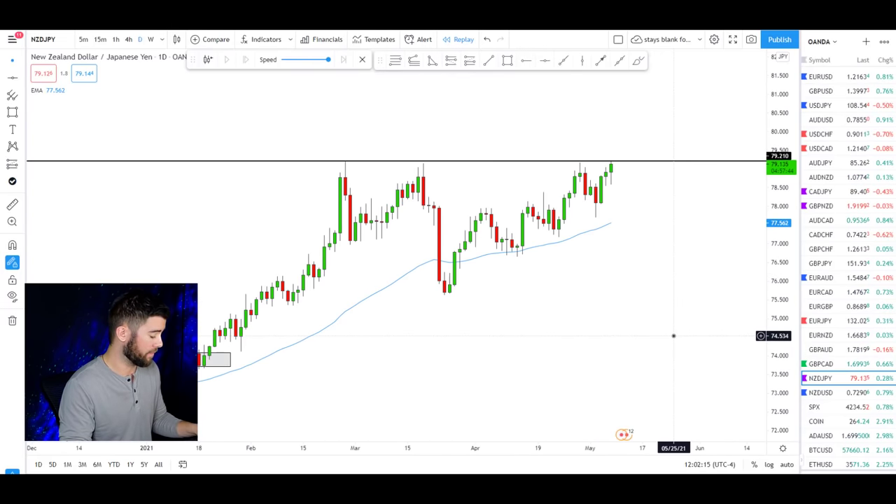
left_click_drag(348, 156, 316, 159)
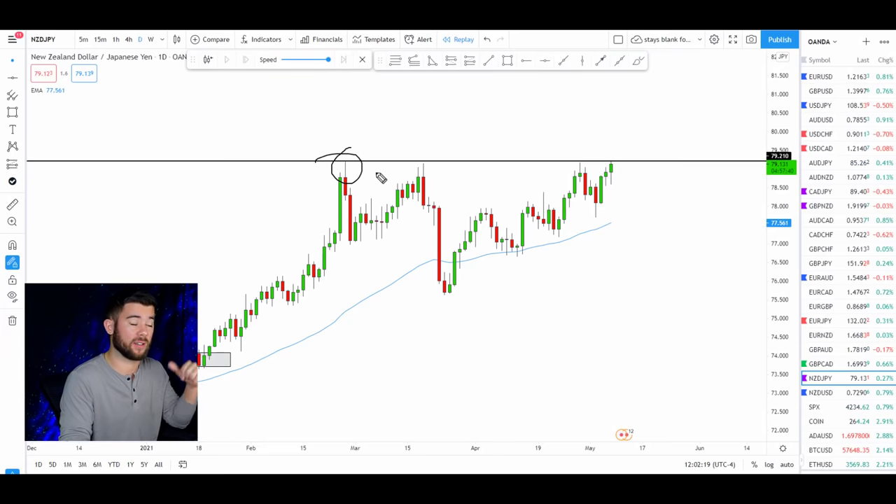
left_click_drag(322, 172, 460, 173)
- Sketch arrows for the March sell-off, early-March low and February high, plus a breakout stroke from the latest candle above 79.210
mouse_move(425, 210)
left_mouse_down()
mouse_move(444, 231)
mouse_move(456, 293)
mouse_move(448, 294)
mouse_move(471, 278)
left_mouse_up()
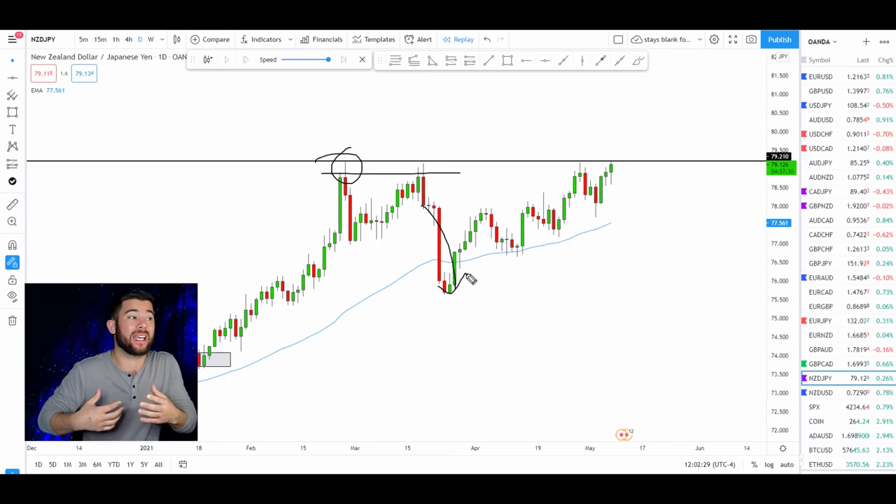
mouse_move(355, 296)
left_mouse_down()
mouse_move(349, 266)
mouse_move(361, 263)
left_mouse_up()
mouse_move(341, 127)
left_mouse_down()
mouse_move(343, 158)
mouse_move(348, 148)
left_mouse_up()
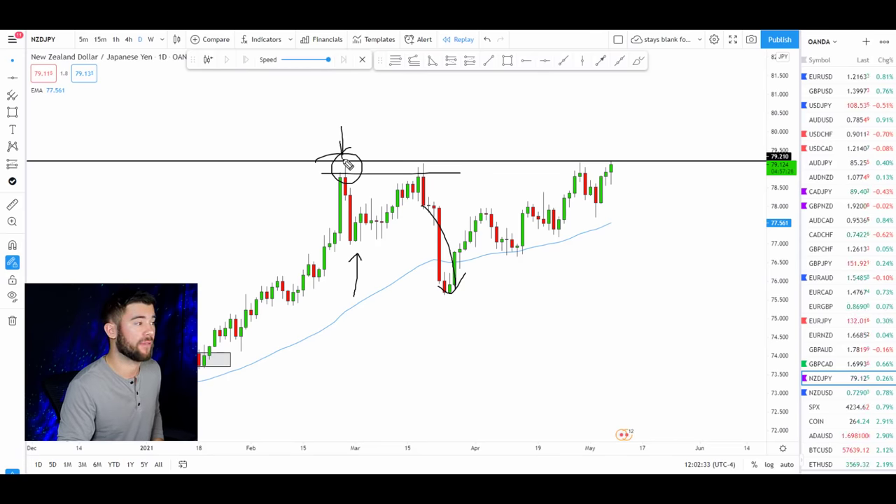
left_click_drag(611, 166, 635, 126)
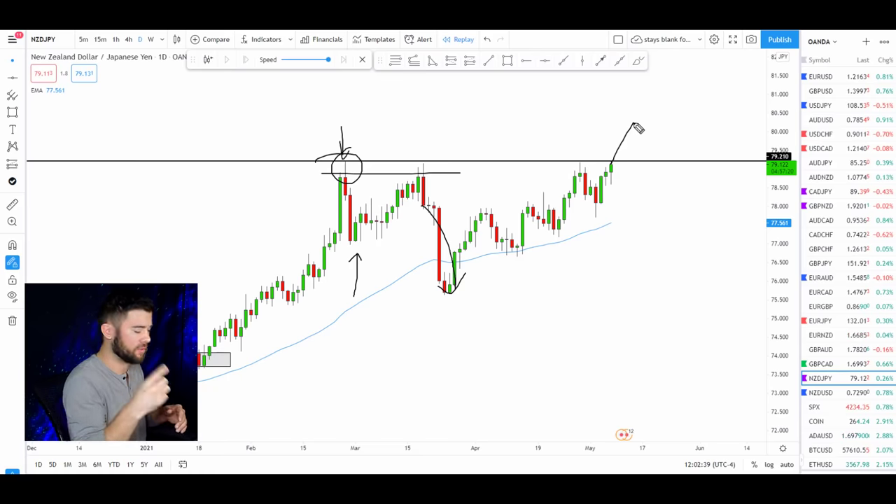
- Undo all freehand marks around the 79.210 line
key("ctrl+z")
key("ctrl+z")
key("ctrl+z")
key("ctrl+z")
key("ctrl+z")
key("ctrl+z")
- Circle the April 2018 high at the 79.210 line, sketch an arrow back and strokes along the January–February 2018 highs, and clear the marks
scroll(577, 139, "down", 5)
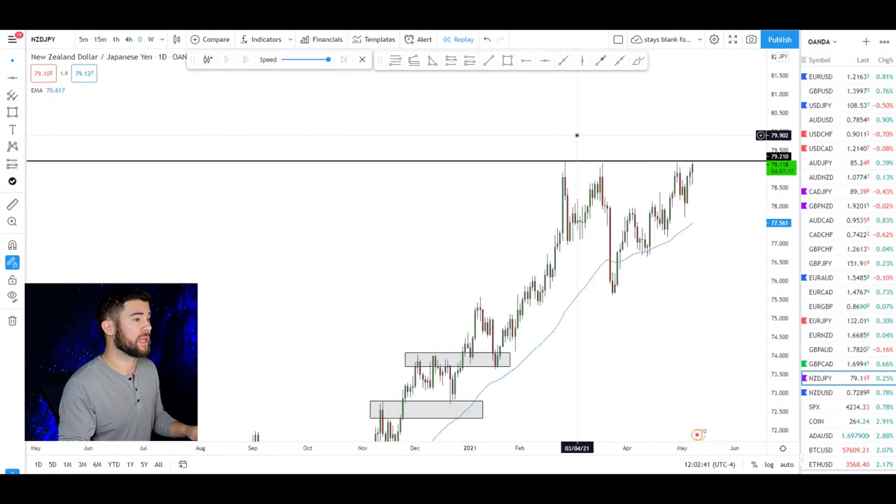
scroll(657, 240, "up", 5)
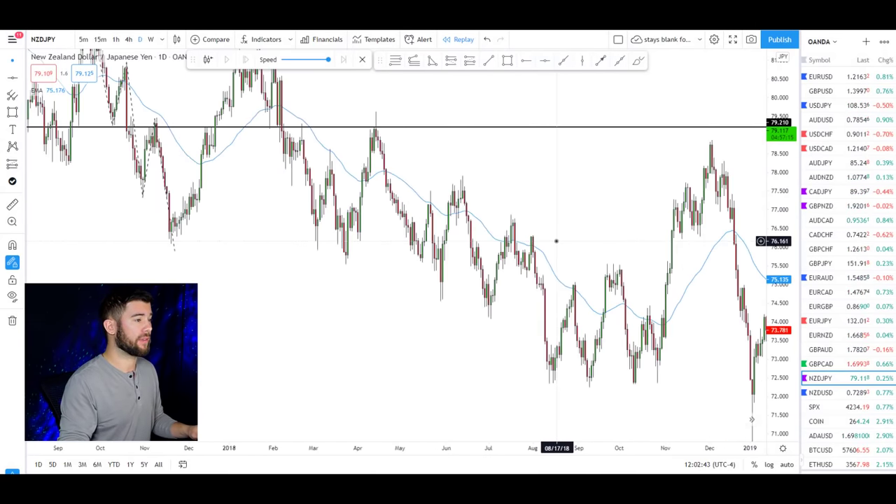
left_click_drag(555, 241, 747, 294)
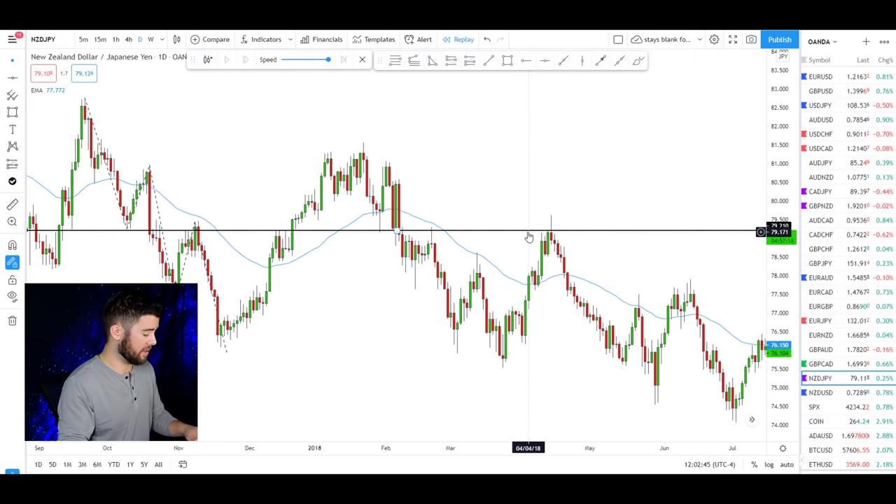
mouse_move(544, 223)
left_mouse_down()
mouse_move(530, 233)
mouse_move(435, 191)
mouse_move(453, 196)
left_mouse_up()
left_click_drag(382, 168, 441, 170)
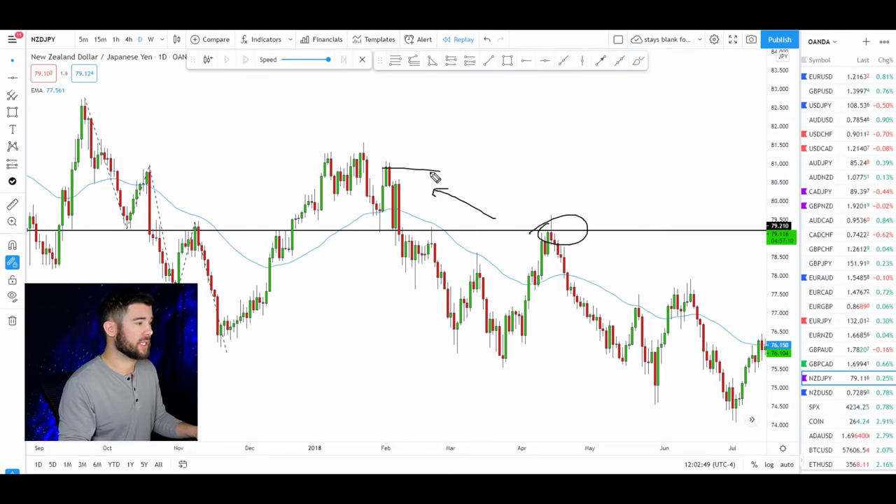
left_click_drag(332, 154, 442, 154)
key("Escape")
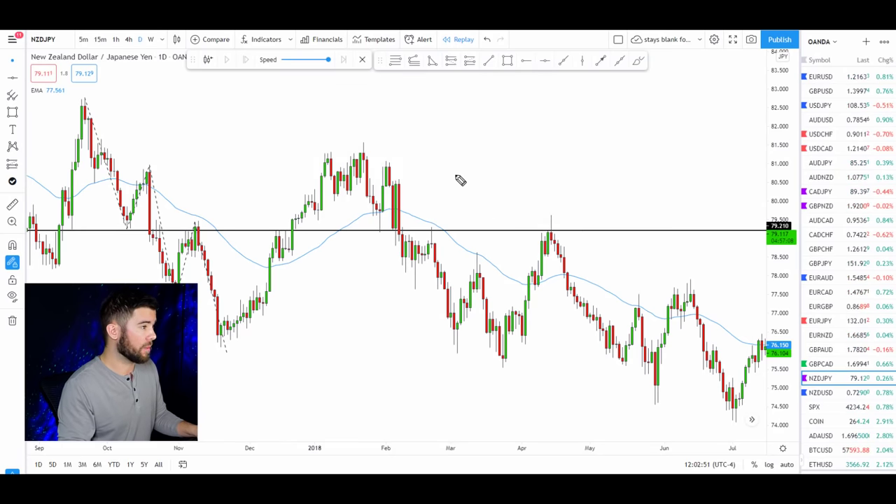
- Add horizontal lines at 81.362 and 80.863 across the January and February 2018 highs
left_click(545, 63)
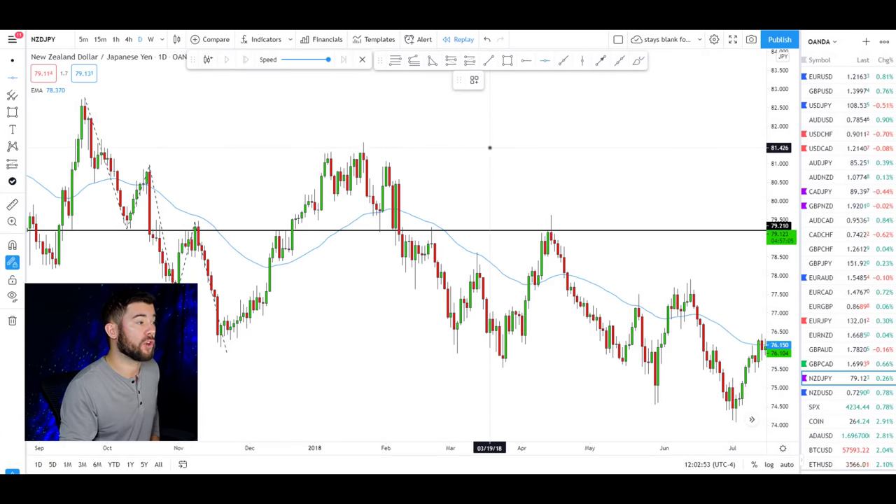
left_click(490, 150)
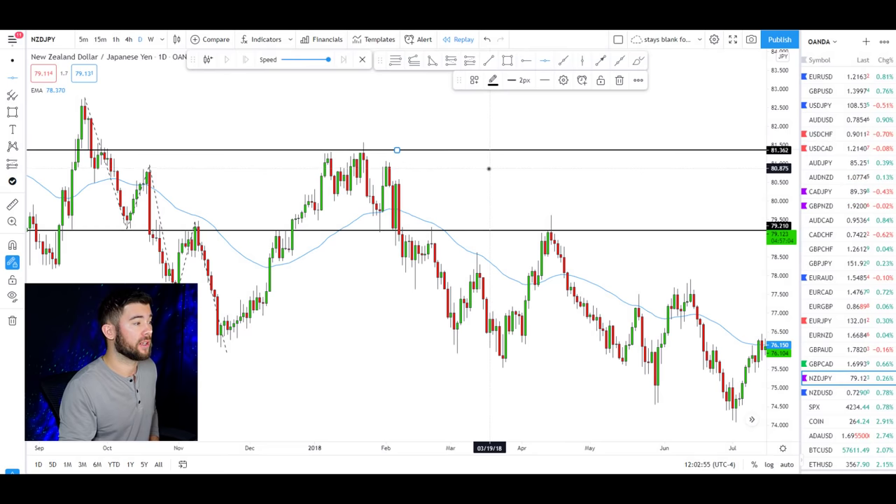
left_click(488, 162)
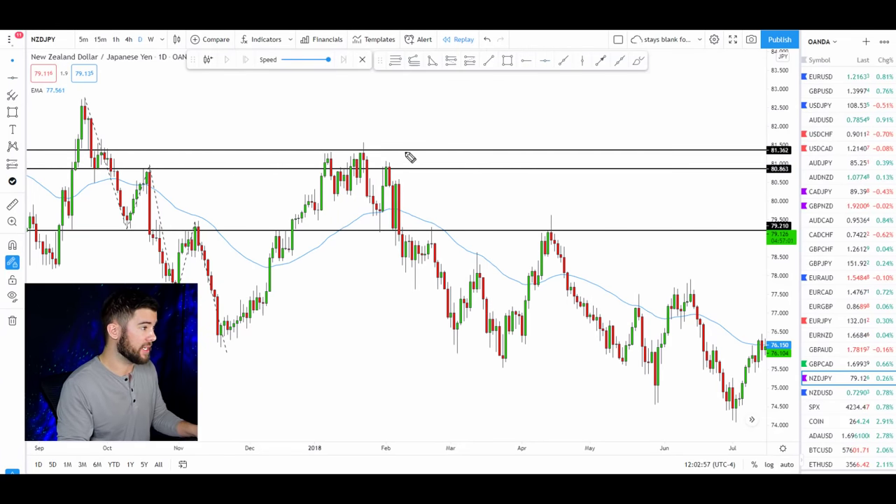
- Circle the early-2018 highs around the 81.362 and 80.863 lines, sketch an arrow pointing at them, and clear the marks
mouse_move(353, 135)
left_mouse_down()
mouse_move(336, 140)
mouse_move(296, 128)
left_mouse_up()
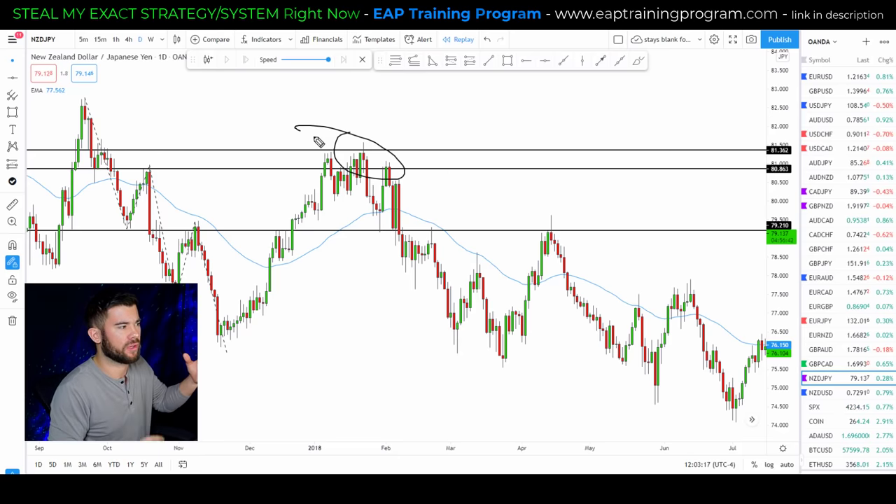
left_click_drag(389, 139, 407, 136)
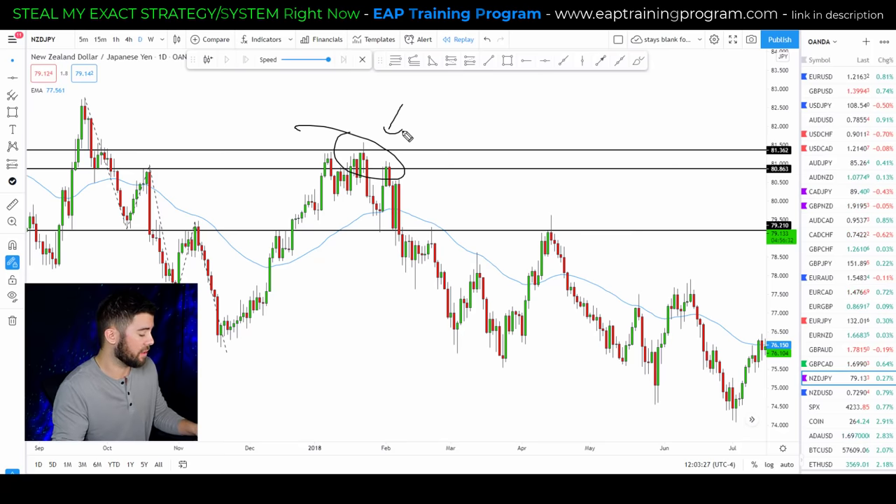
key("Escape")
- Sketch a breakout above 79.210 with a pullback from the latest May 2021 candle, plus two freehand zone levels just below that line
scroll(648, 202, "down", 10)
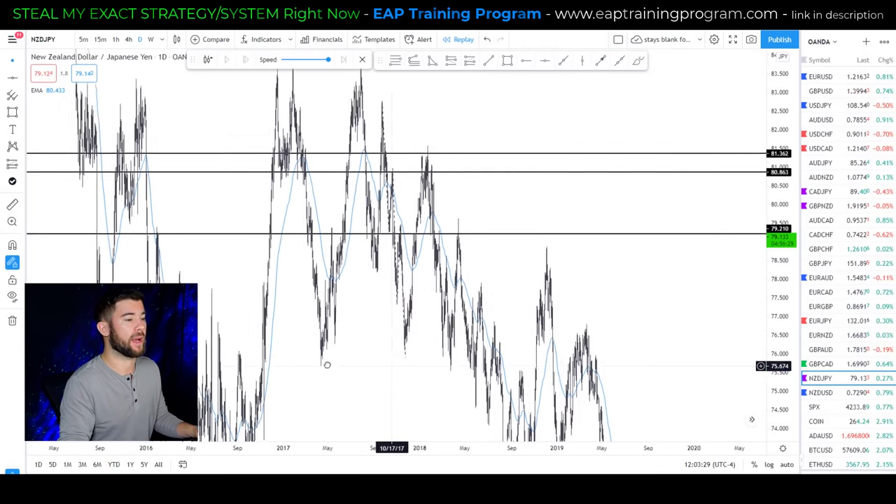
scroll(327, 365, "up", 10)
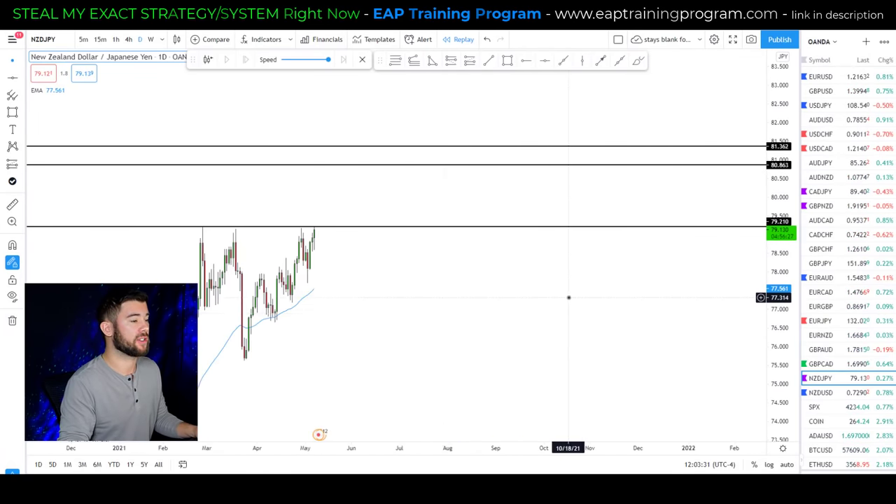
left_click_drag(569, 298, 760, 316)
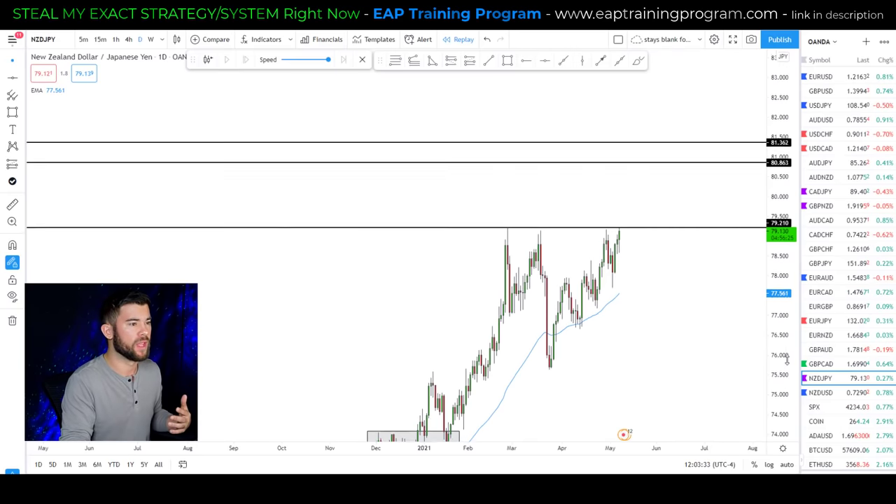
scroll(722, 358, "up", 3)
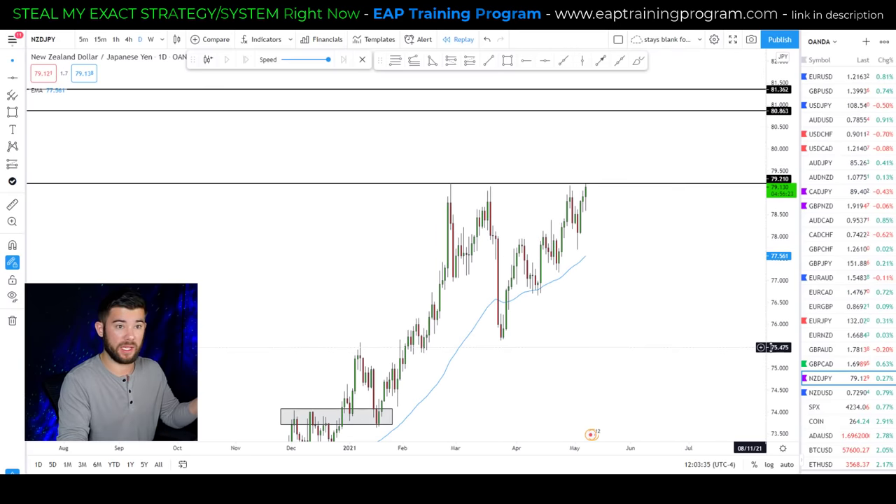
scroll(707, 336, "up", 3)
left_click_drag(707, 336, 599, 351)
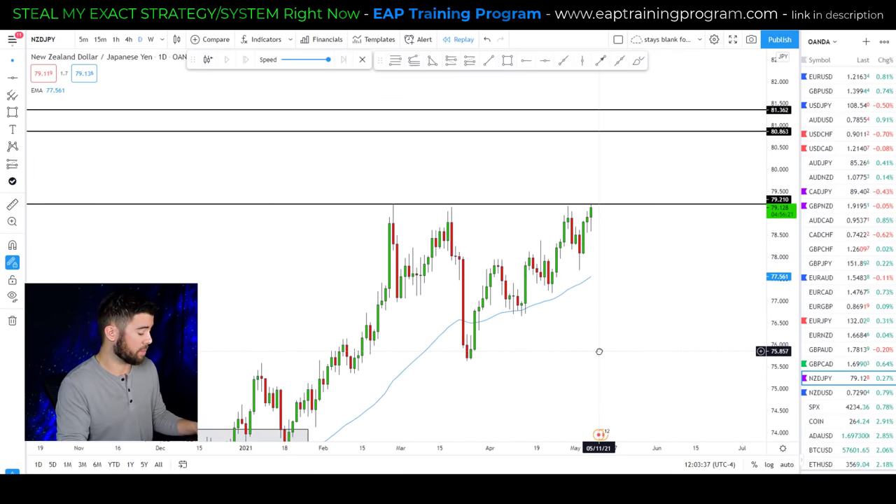
mouse_move(594, 208)
left_mouse_down()
mouse_move(611, 146)
mouse_move(624, 201)
left_mouse_up()
left_click_drag(384, 229, 701, 234)
left_click_drag(386, 213, 675, 223)
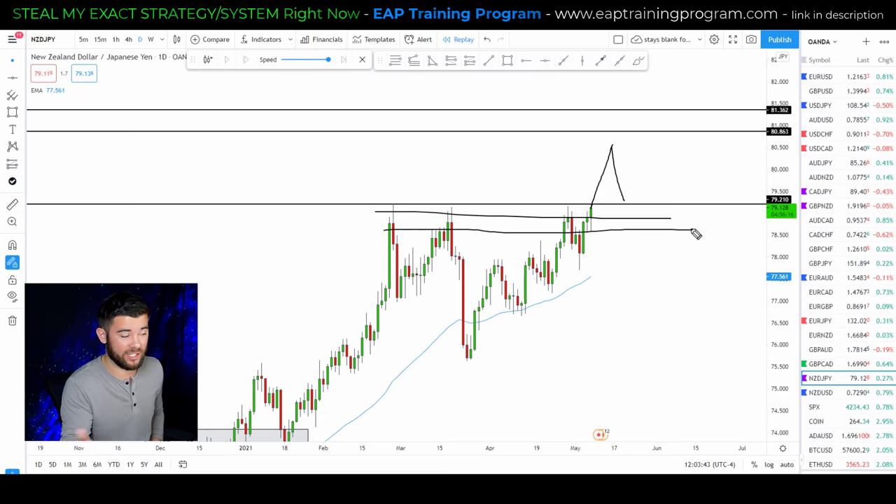
- Extend the sketched path down into the zone, up to 80.863 and into a falling arrow, and underline the 80.863 and 81.362 labels
mouse_move(623, 203)
left_mouse_down()
mouse_move(639, 231)
mouse_move(685, 135)
left_mouse_up()
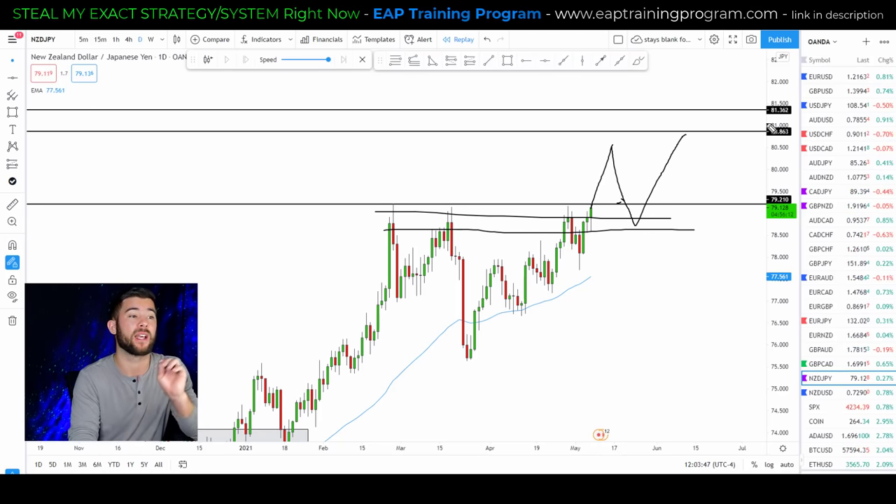
left_click_drag(768, 140, 824, 145)
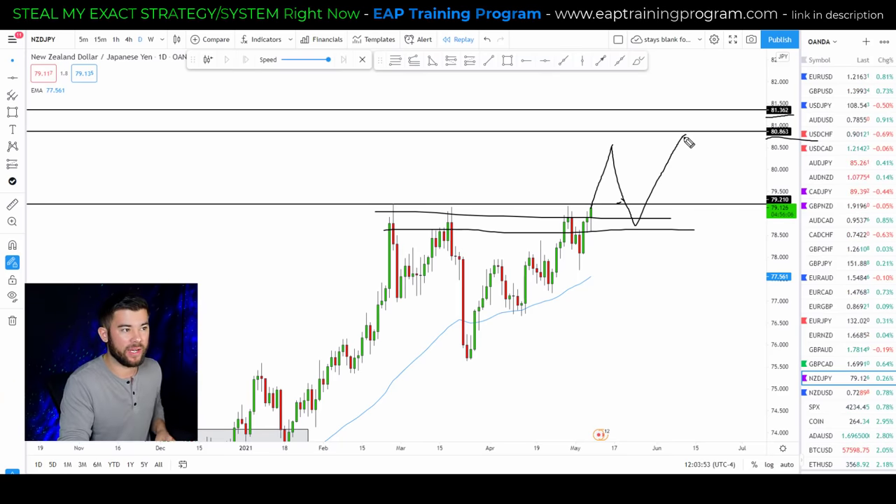
mouse_move(692, 139)
left_mouse_down()
mouse_move(702, 128)
mouse_move(736, 184)
mouse_move(746, 169)
left_mouse_up()
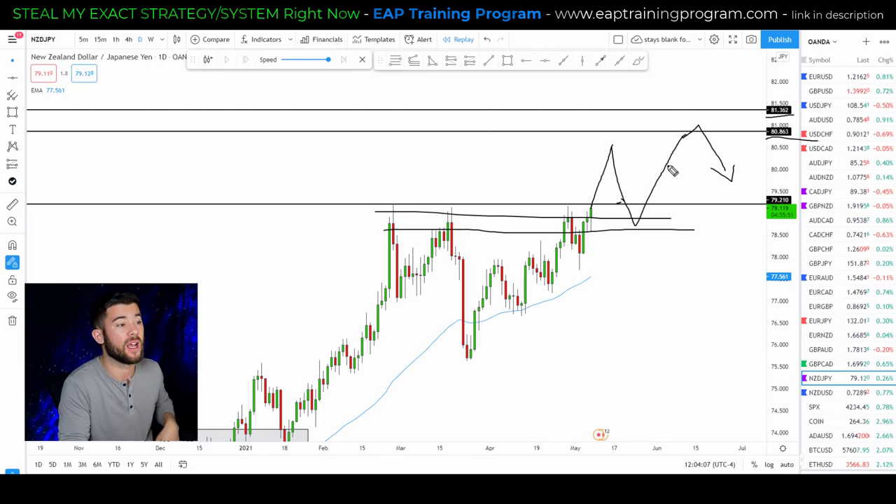
mouse_move(640, 187)
left_mouse_down()
mouse_move(640, 161)
mouse_move(632, 165)
mouse_move(642, 163)
left_mouse_up()
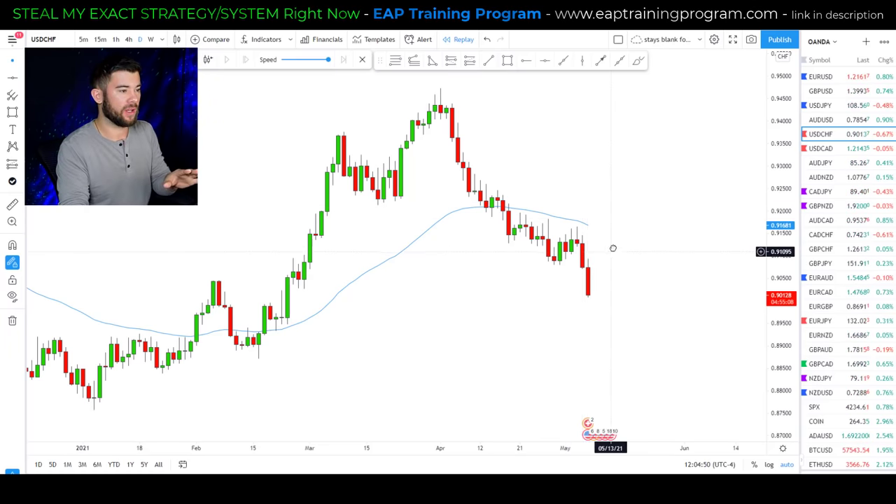
- Draw a horizontal dashed trend line at 0.90147 through the latest USDCHF low, from 04/22/21 to 05/24/21
left_click_drag(610, 245, 638, 228)
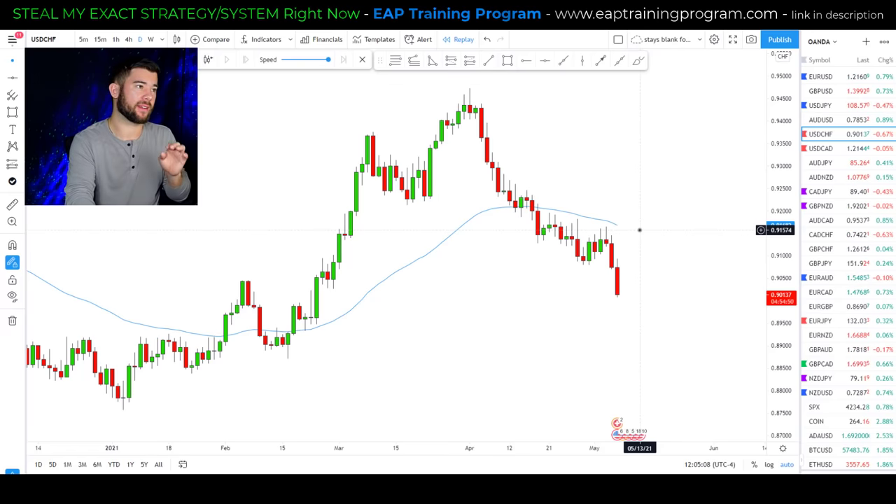
left_click(488, 61)
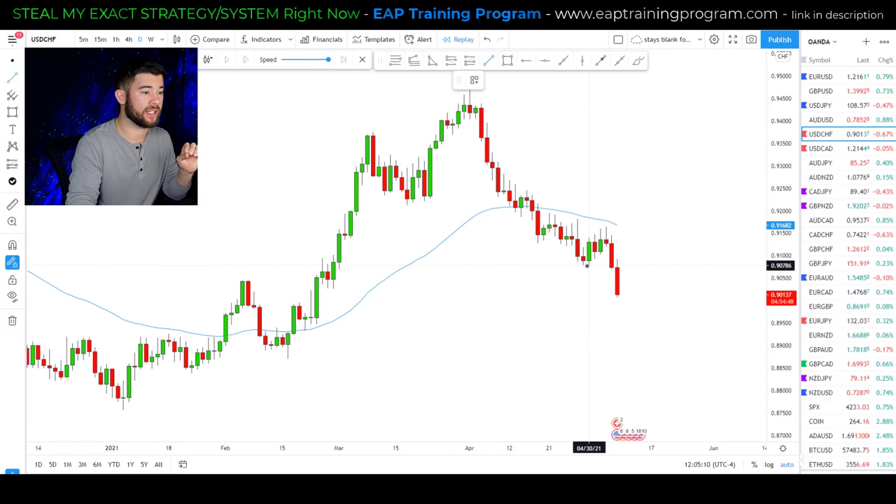
left_click(554, 294)
left_click(679, 294)
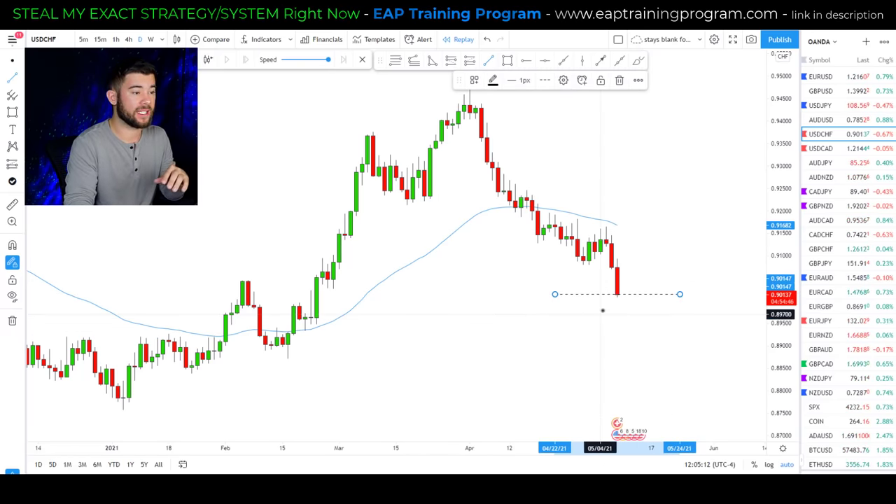
key("ctrl")
- Sketch arrows at the latest candle and early-May high, a freehand level at the late-April low, and retest and continuation strokes
mouse_move(643, 238)
left_mouse_down()
mouse_move(630, 280)
mouse_move(637, 276)
left_mouse_up()
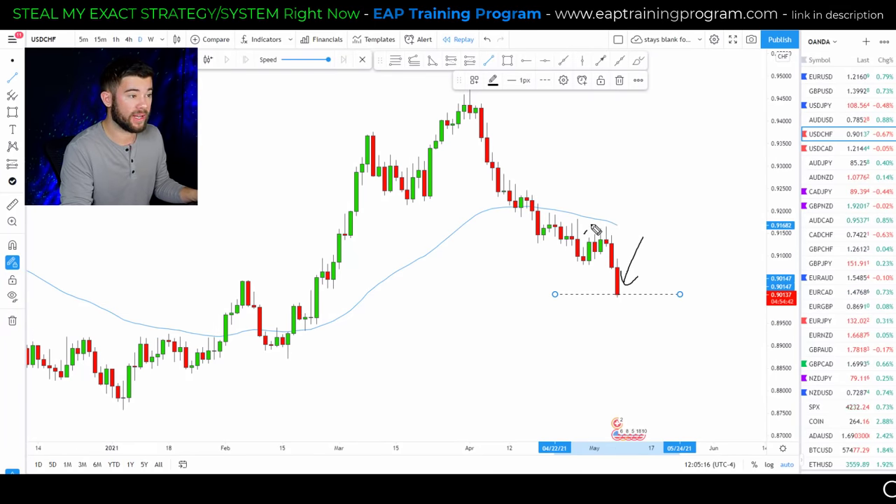
left_click_drag(593, 228, 592, 224)
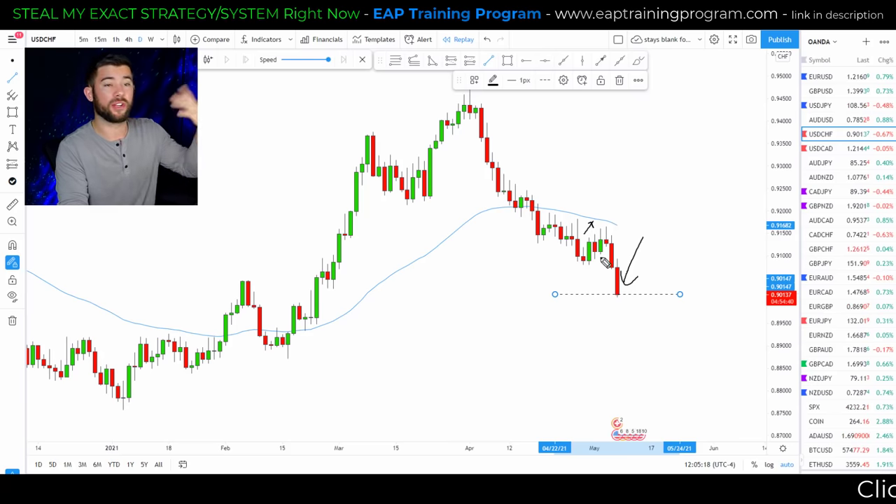
left_click_drag(617, 294, 650, 266)
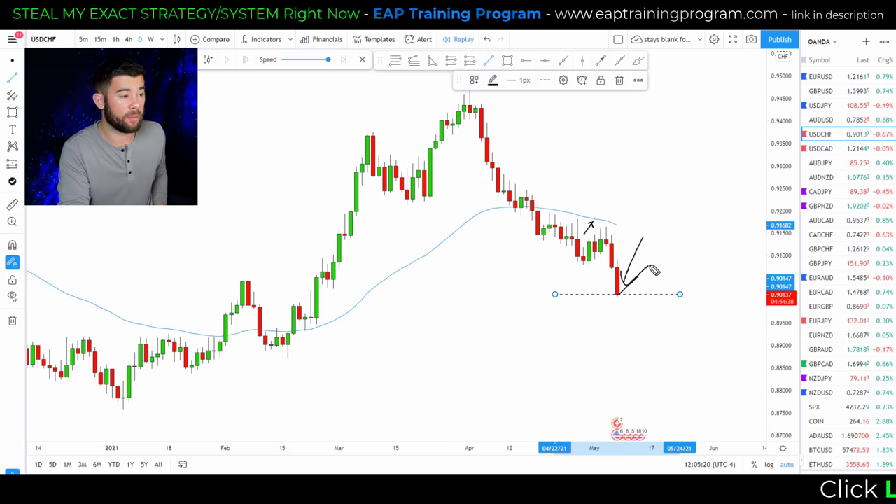
left_click_drag(580, 261, 692, 260)
mouse_move(648, 278)
left_mouse_down()
mouse_move(660, 265)
mouse_move(663, 280)
mouse_move(672, 270)
left_mouse_up()
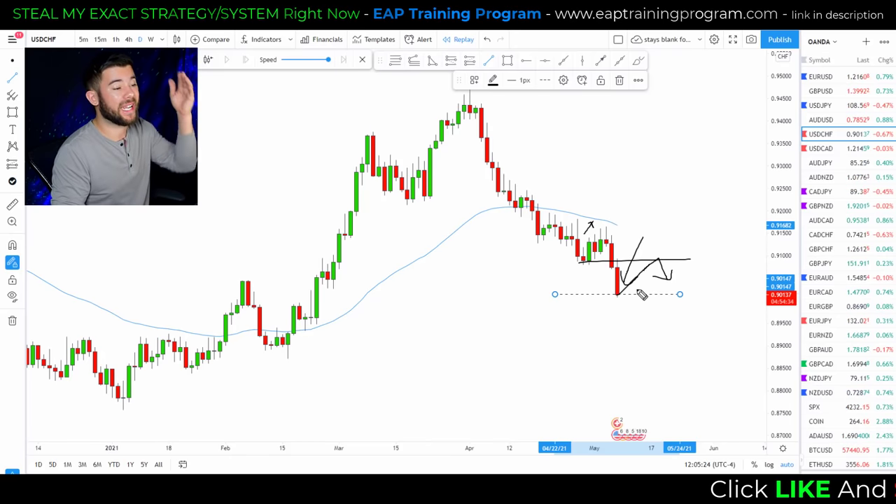
mouse_move(620, 297)
left_mouse_down()
mouse_move(608, 315)
mouse_move(636, 294)
left_mouse_up()
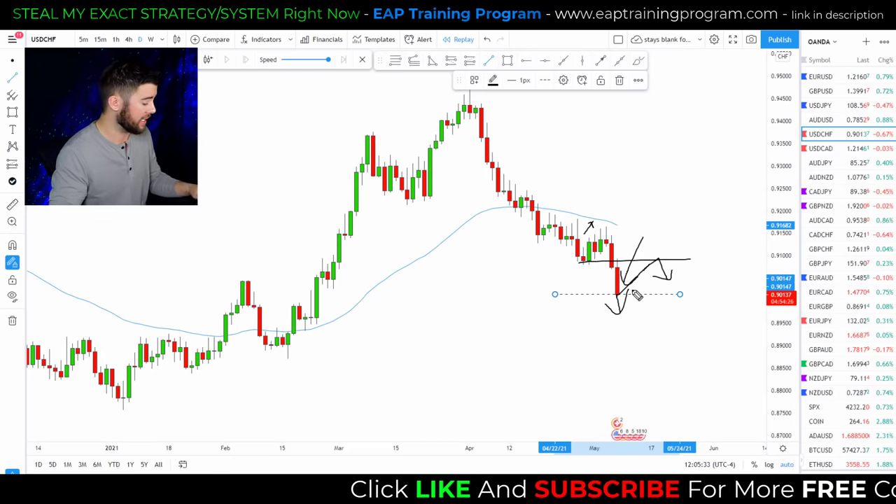
- Undo all freehand marks around the latest USDCHF candles, keeping the dashed line
key("ctrl+z")
key("ctrl+z")
key("ctrl+z")
key("ctrl+z")
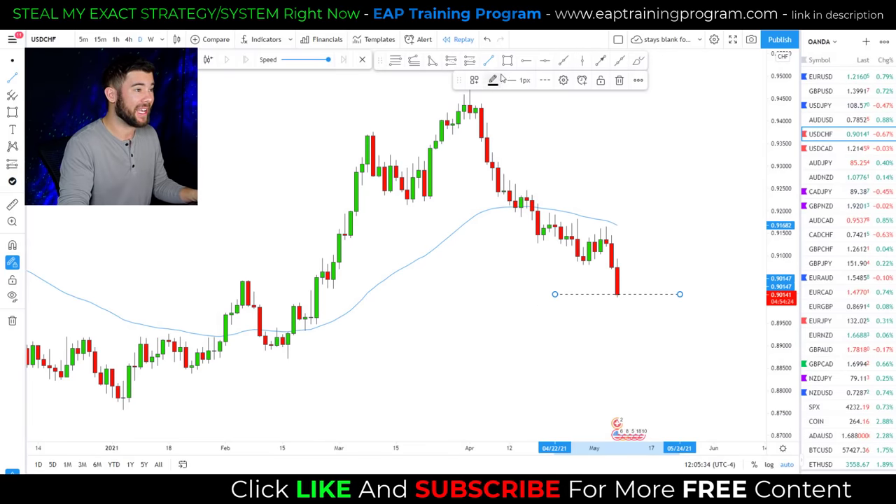
- Place a dotted horizontal ray at 0.89018 starting 02/01/21, circle the mid-February low on it, and sketch an arrow pointing up at it
left_click(224, 345)
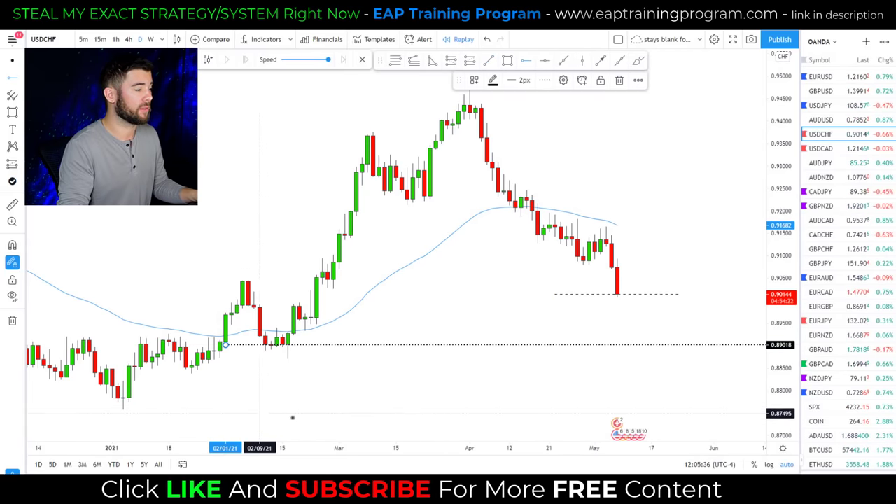
mouse_move(292, 343)
left_mouse_down()
mouse_move(280, 369)
mouse_move(306, 344)
left_mouse_up()
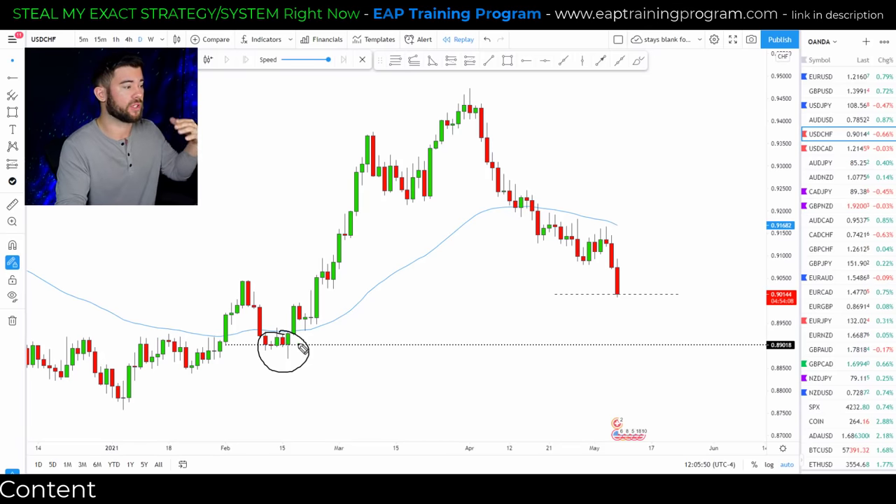
mouse_move(277, 417)
left_mouse_down()
mouse_move(280, 378)
mouse_move(291, 390)
left_mouse_up()
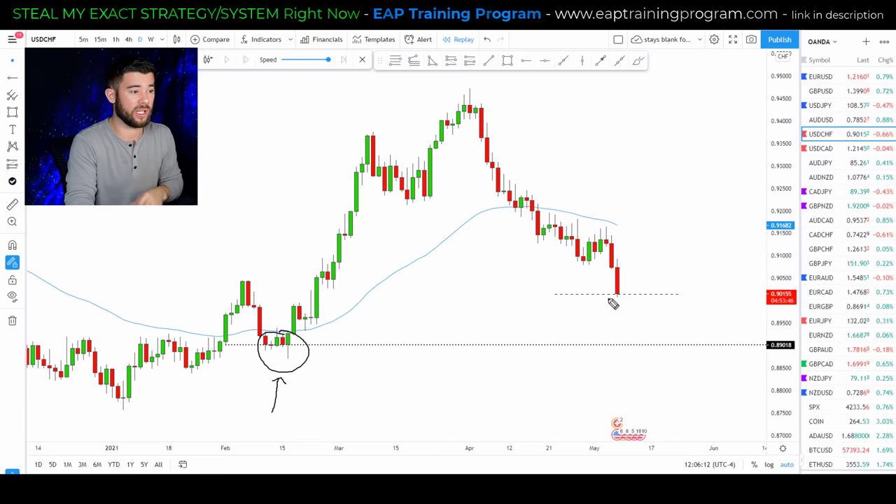
- Underline the latest candle's low and sketch arrows marking the early-May high near the EMA and pointing back toward the February low
left_click_drag(611, 301, 621, 299)
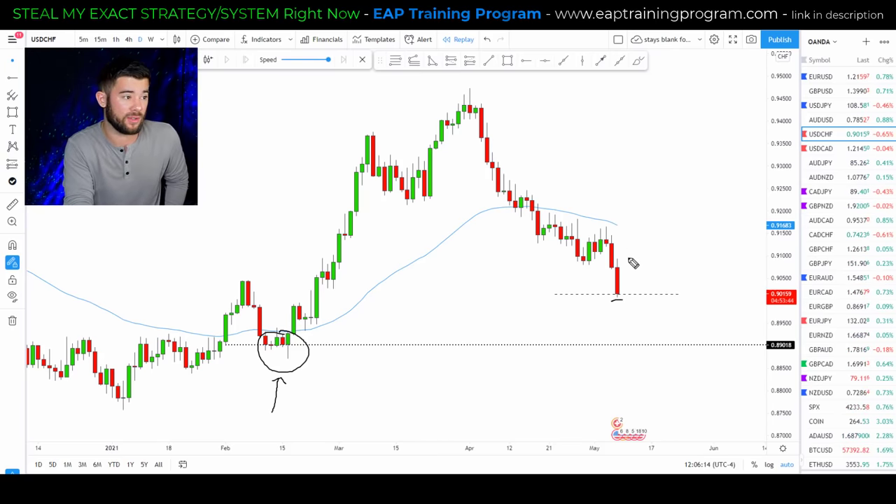
mouse_move(613, 188)
left_mouse_down()
mouse_move(602, 205)
mouse_move(610, 203)
left_mouse_up()
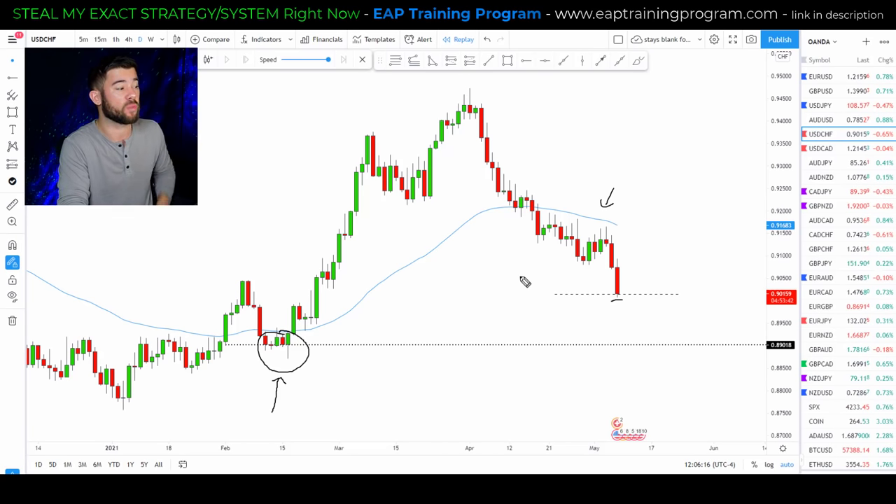
mouse_move(525, 293)
left_mouse_down()
mouse_move(426, 306)
mouse_move(432, 318)
left_mouse_up()
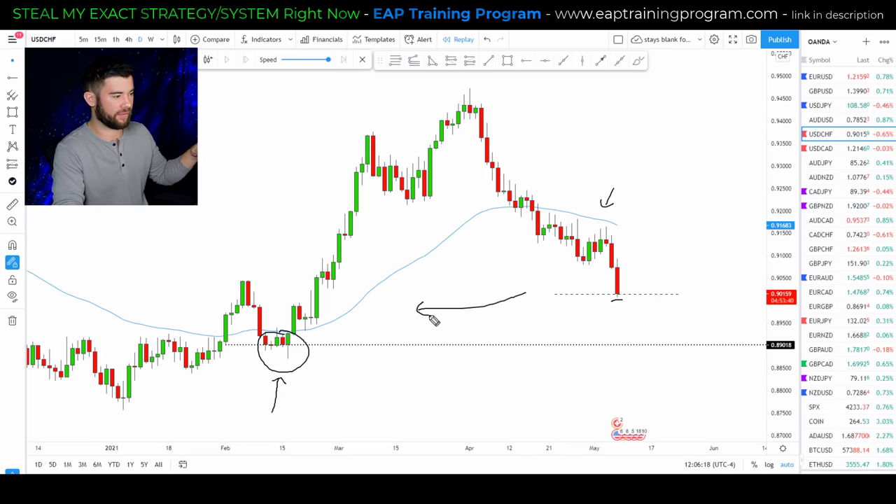